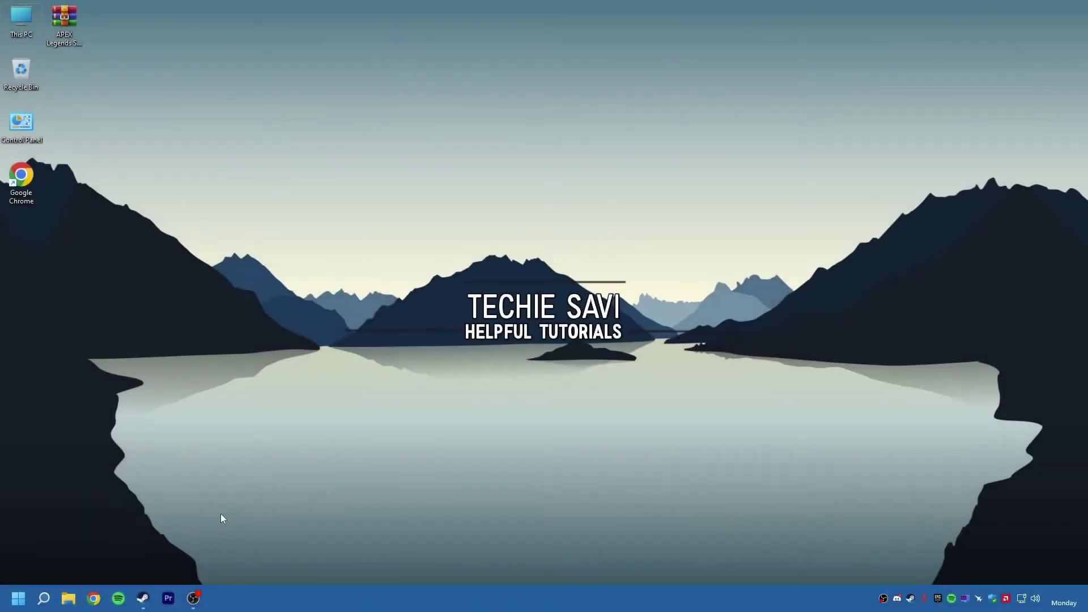
- Open the Apex Legends installation folder through the game's local files properties in Steam
click(145, 599)
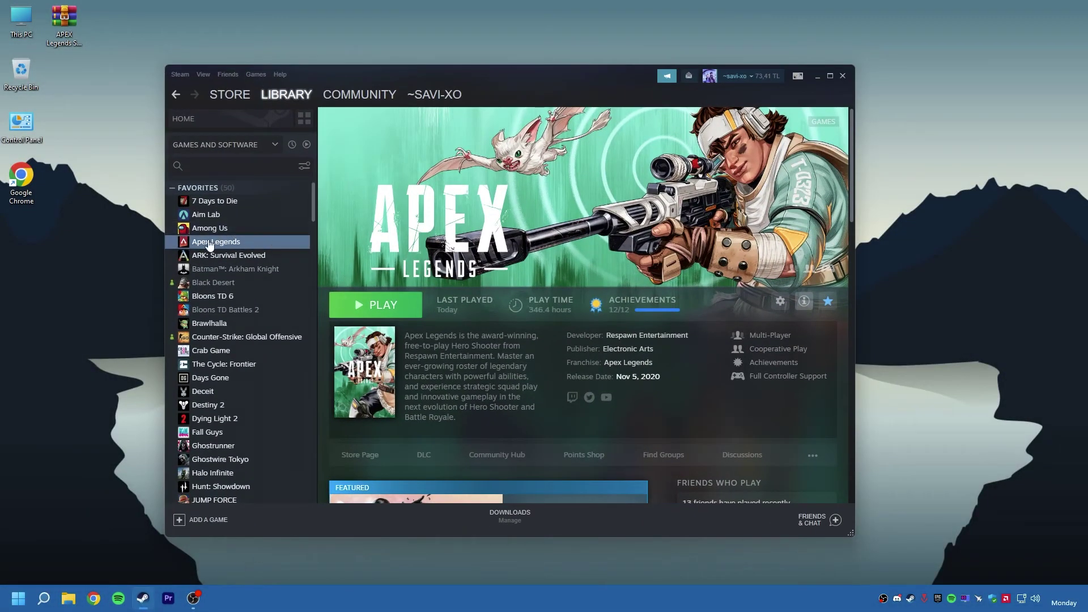
right_click(251, 248)
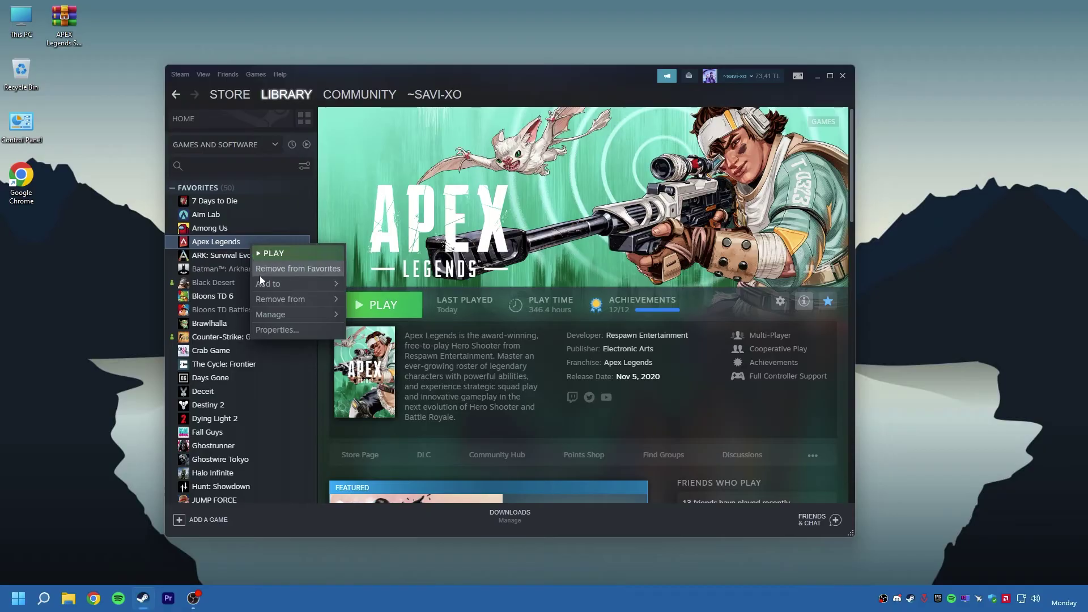
click(290, 331)
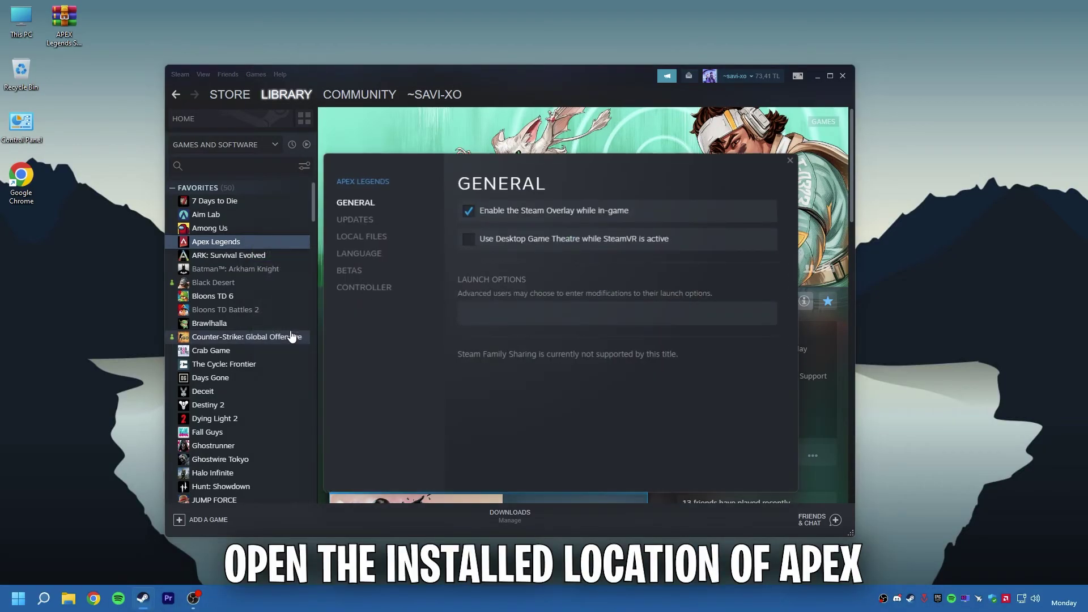
click(365, 236)
click(703, 214)
click(791, 160)
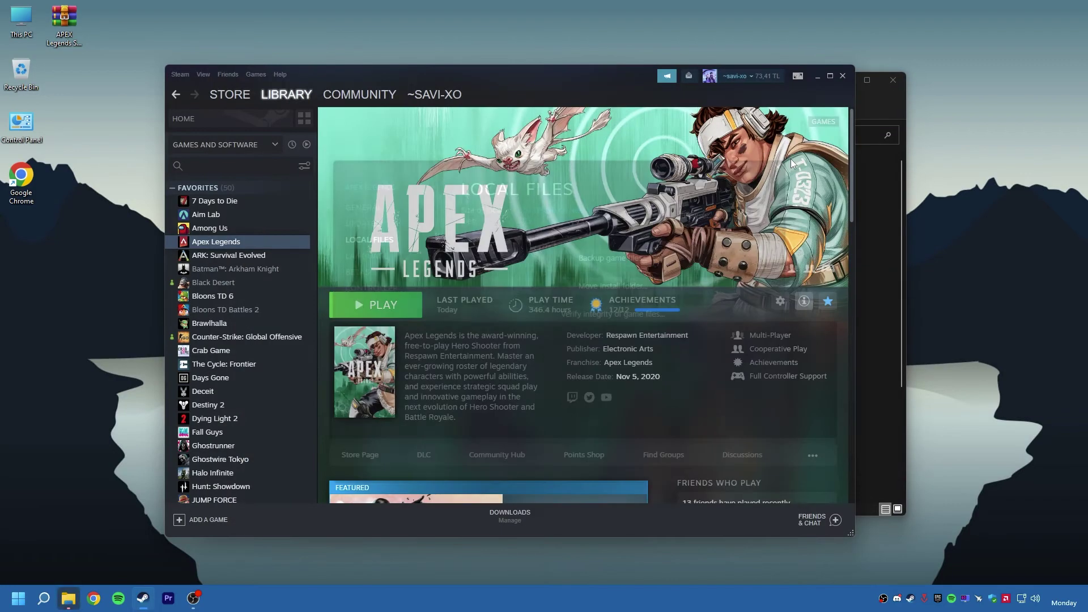
click(68, 539)
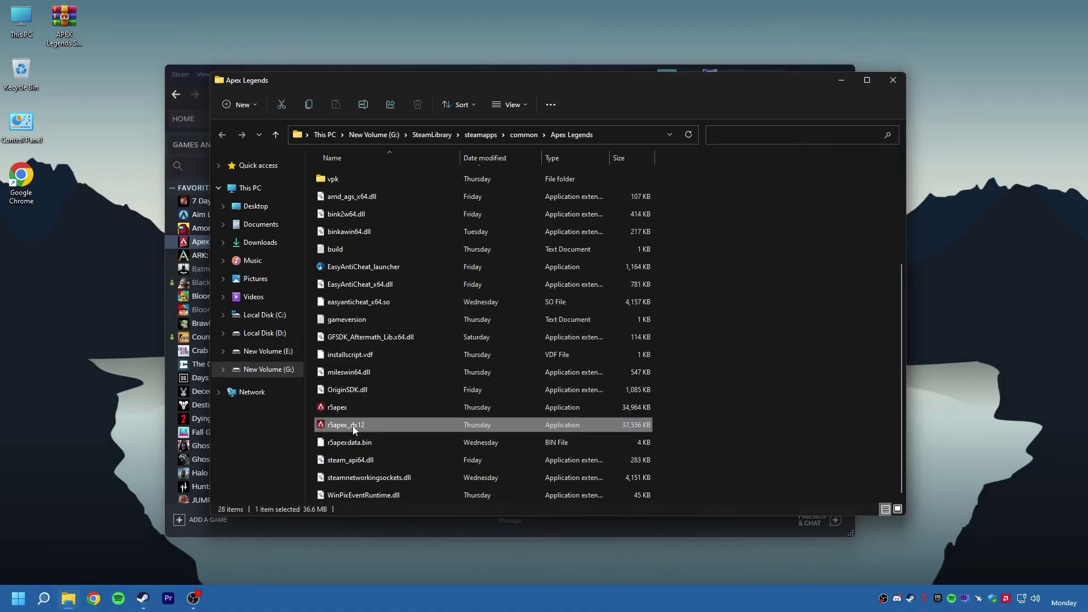
- Open the compatibility properties of the r5apex application and have fullscreen optimizations disabled
click(361, 409)
right_click(347, 405)
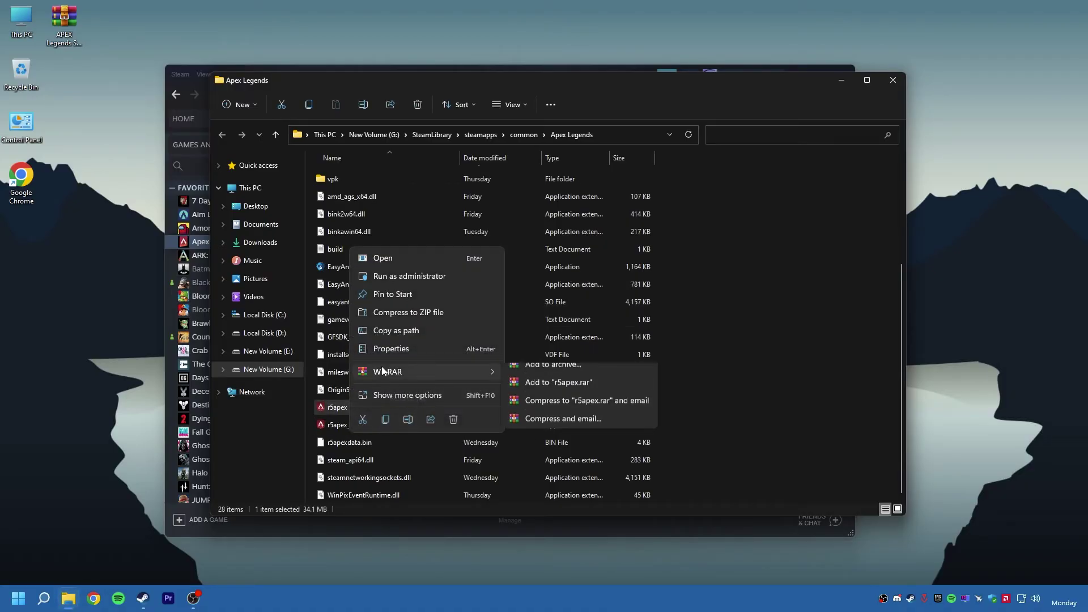
click(396, 349)
drag(443, 271, 426, 132)
click(435, 156)
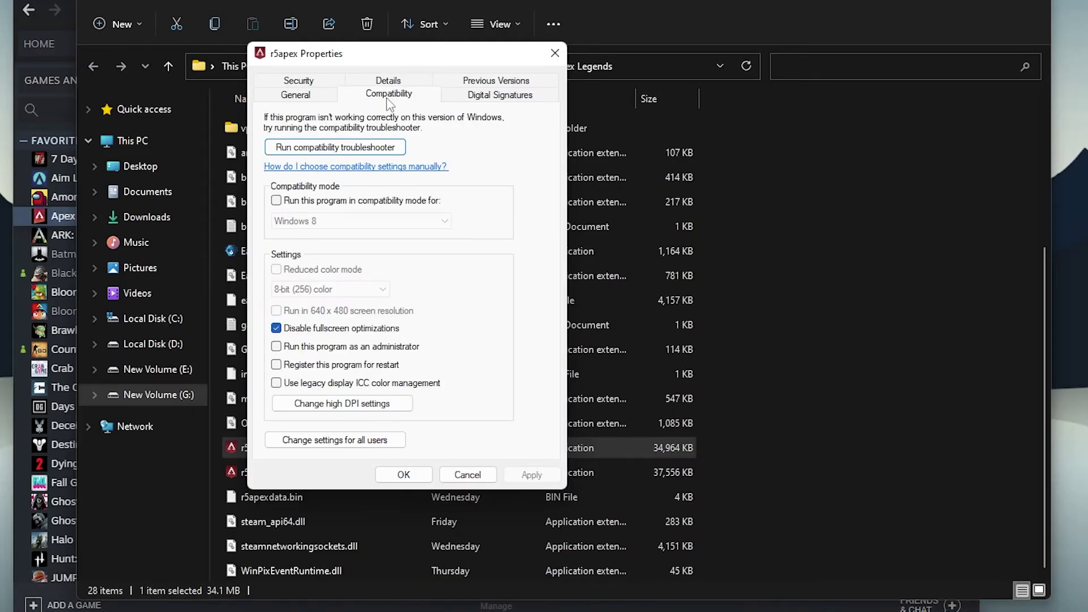
click(278, 329)
- Override r5apex's high DPI scaling behavior with scaling performed by Application, and apply the property changes
click(335, 402)
click(322, 359)
drag(421, 137, 688, 129)
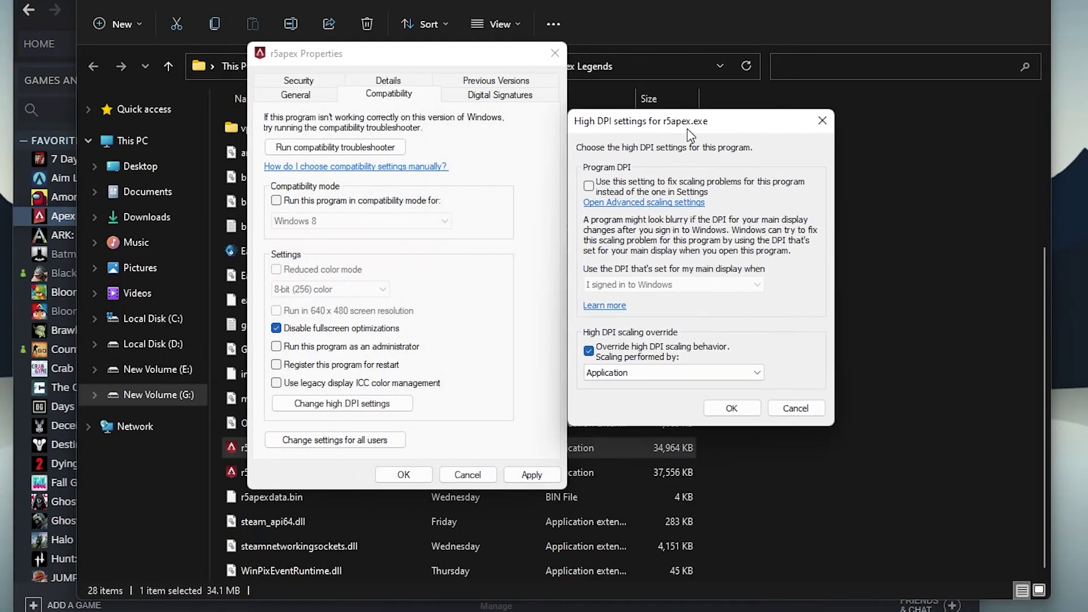
click(606, 372)
click(602, 385)
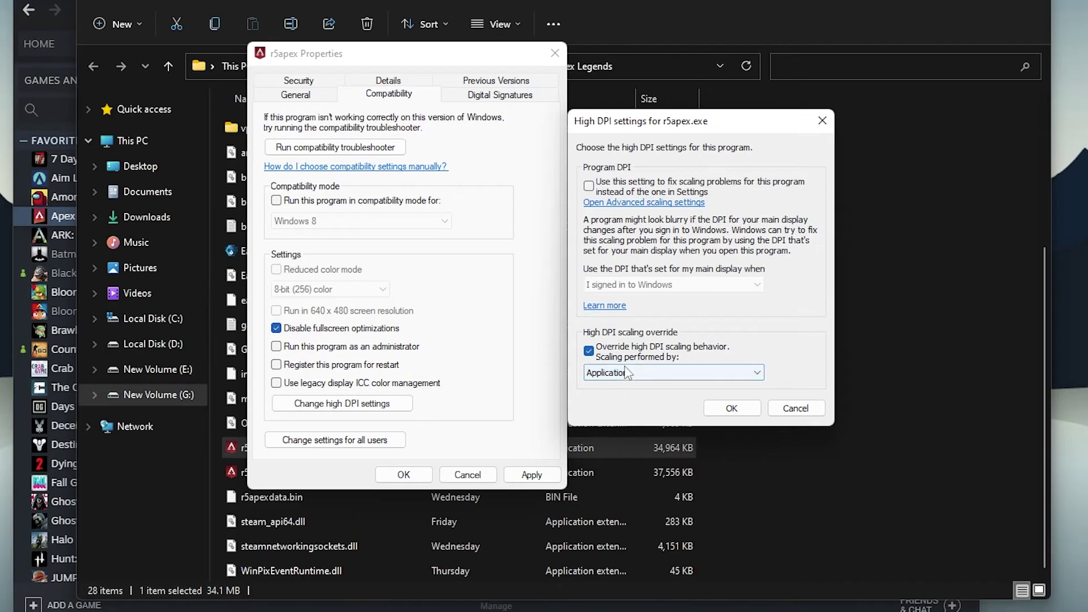
click(732, 408)
click(545, 482)
click(404, 474)
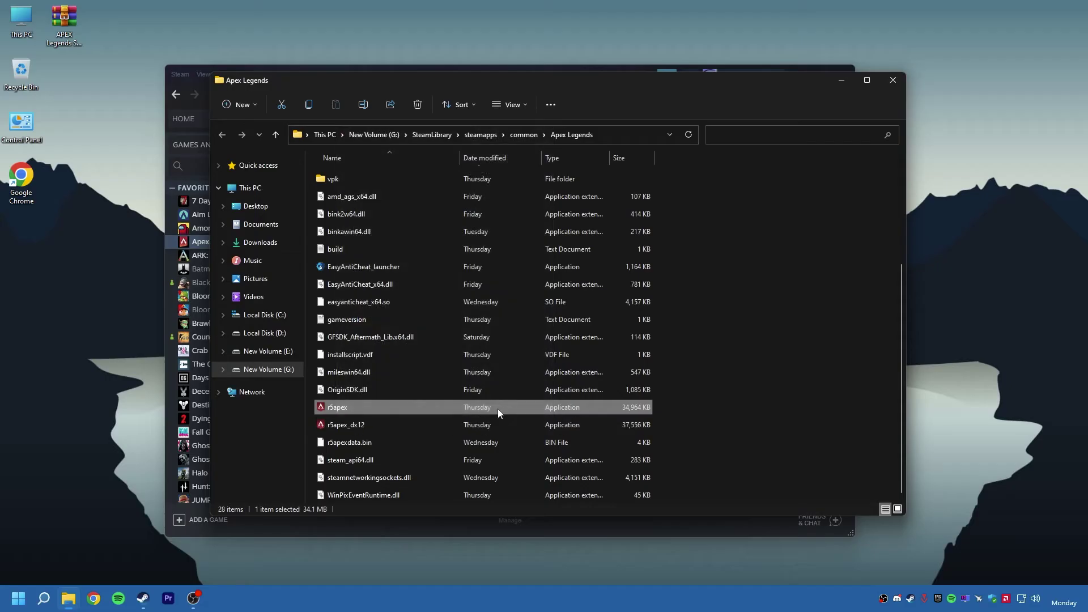
- Copy the full path of the Apex Legends folder, then clear the folder and Steam windows off the desktop
click(543, 140)
key(ctrl+c)
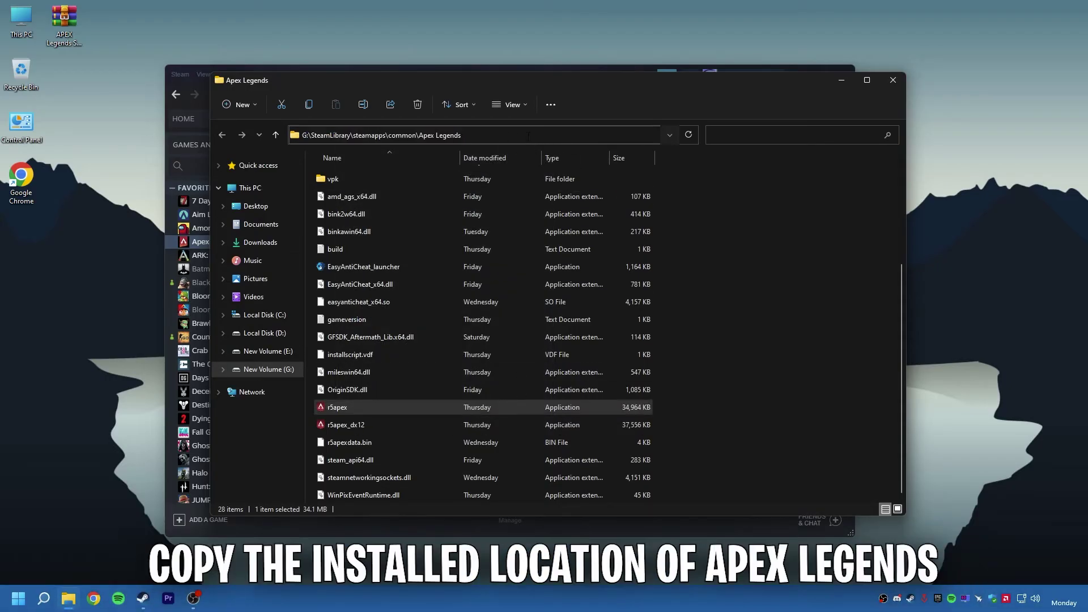
right_click(421, 135)
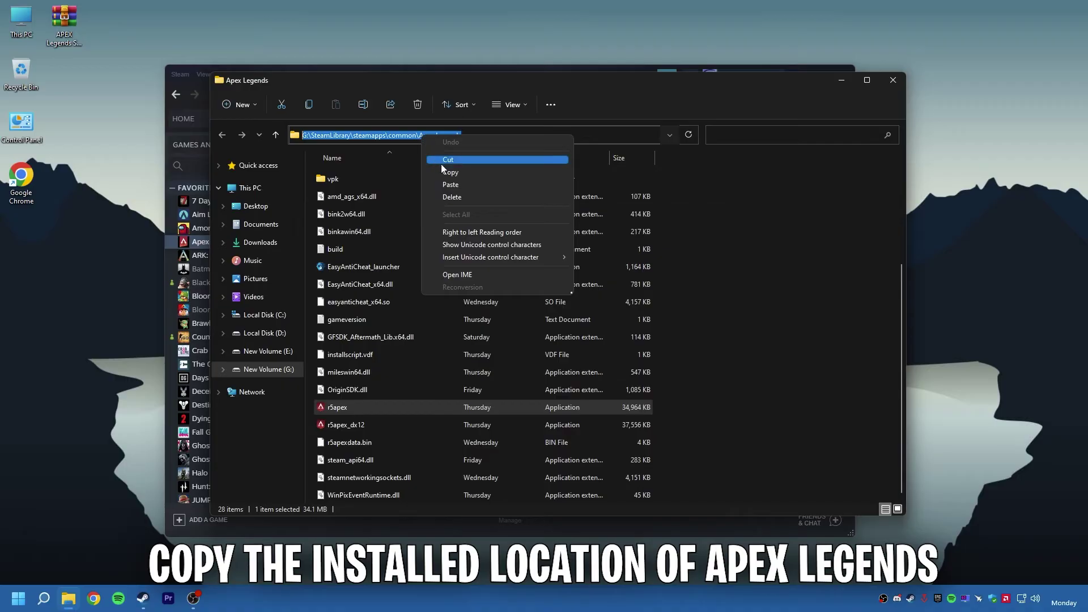
click(457, 171)
click(891, 80)
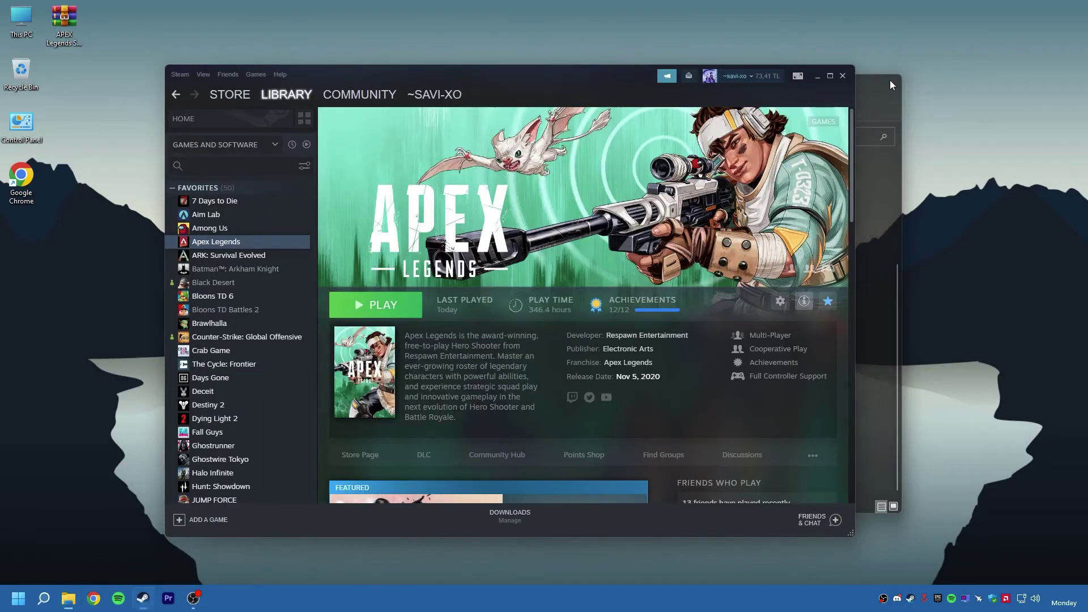
click(815, 79)
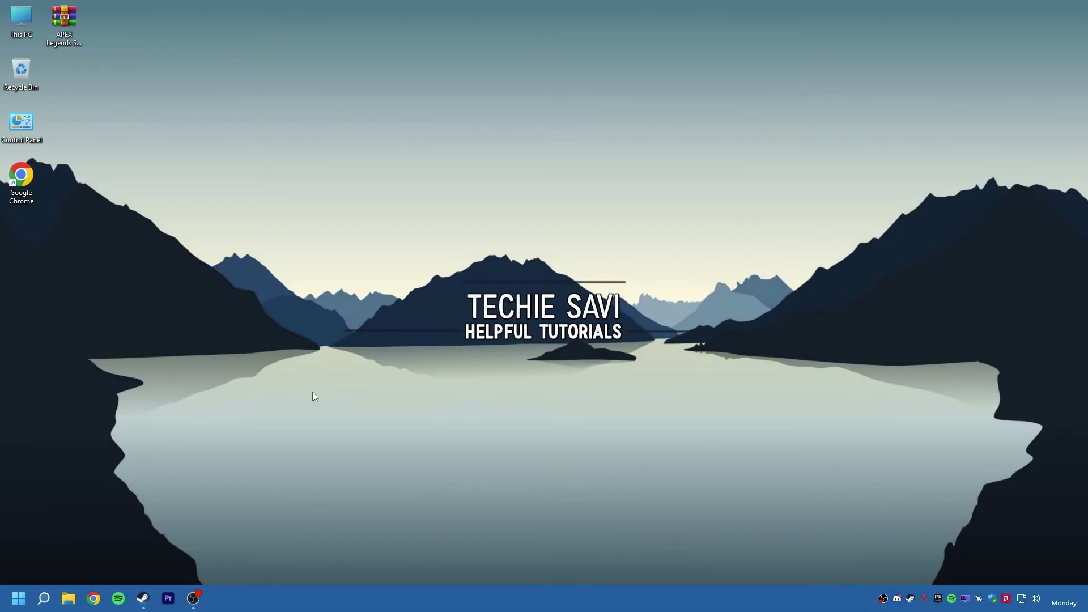
- Search Windows for "Gpu settings" and open the Graphics settings page
click(40, 601)
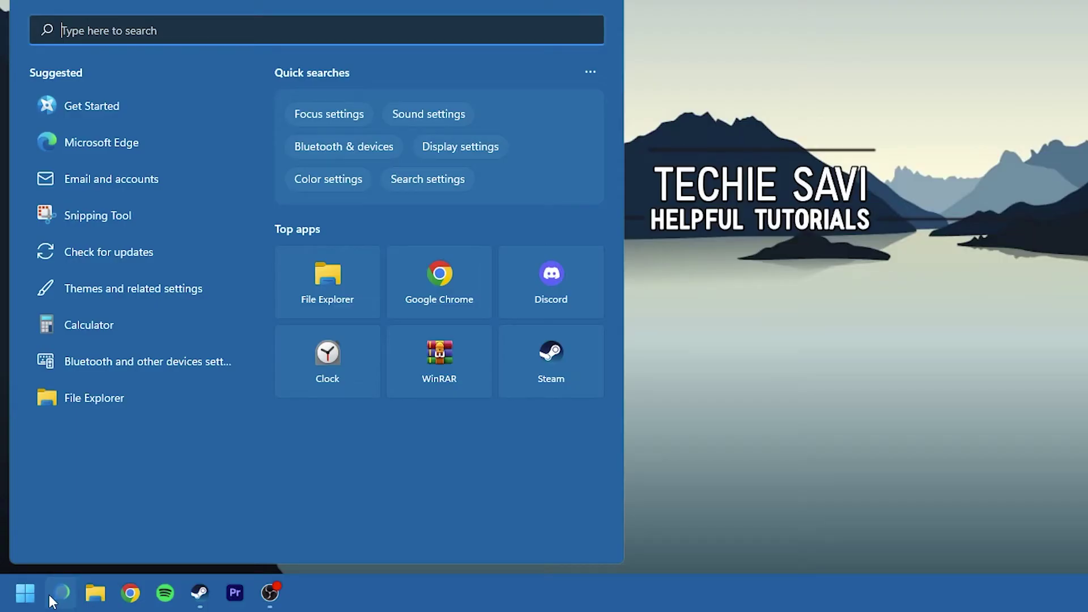
text(Graphics settingspu se)
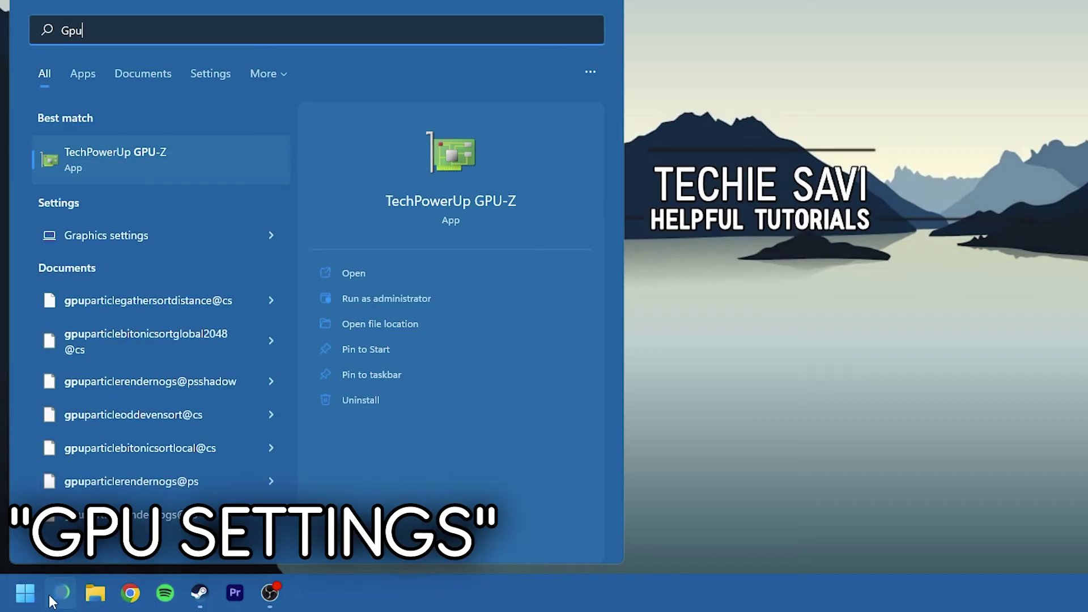
text(ttings)
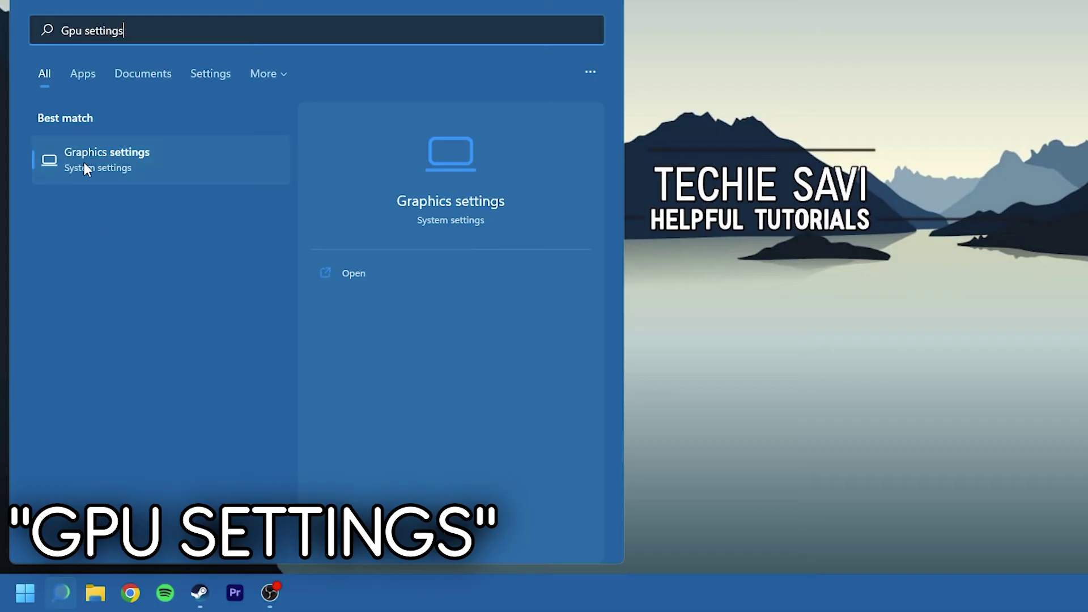
click(349, 273)
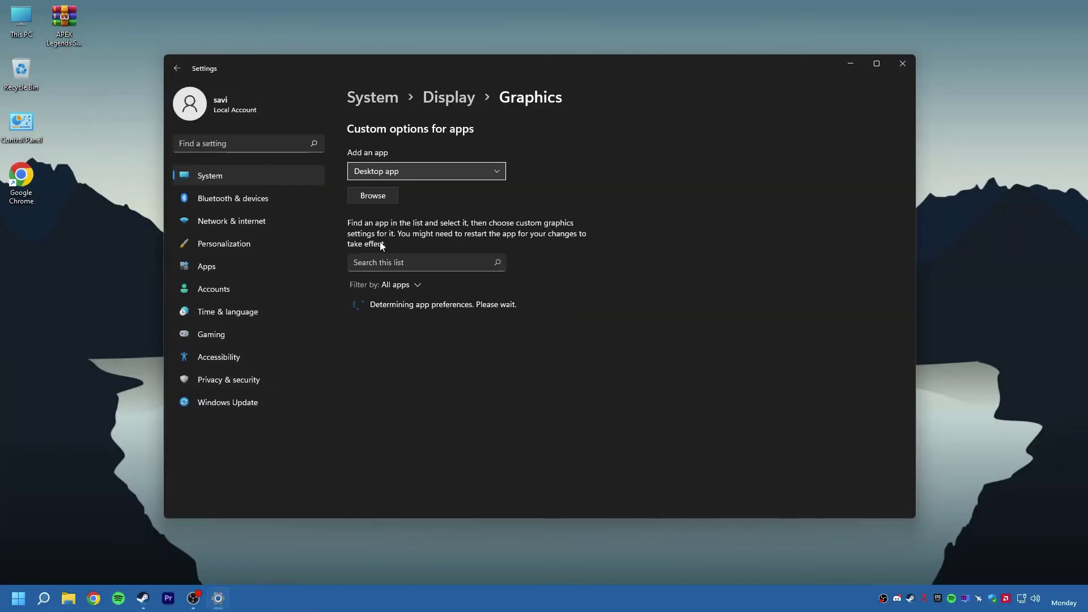
- Add r5apex from the copied Apex Legends folder path as a desktop app with custom graphics options
click(373, 196)
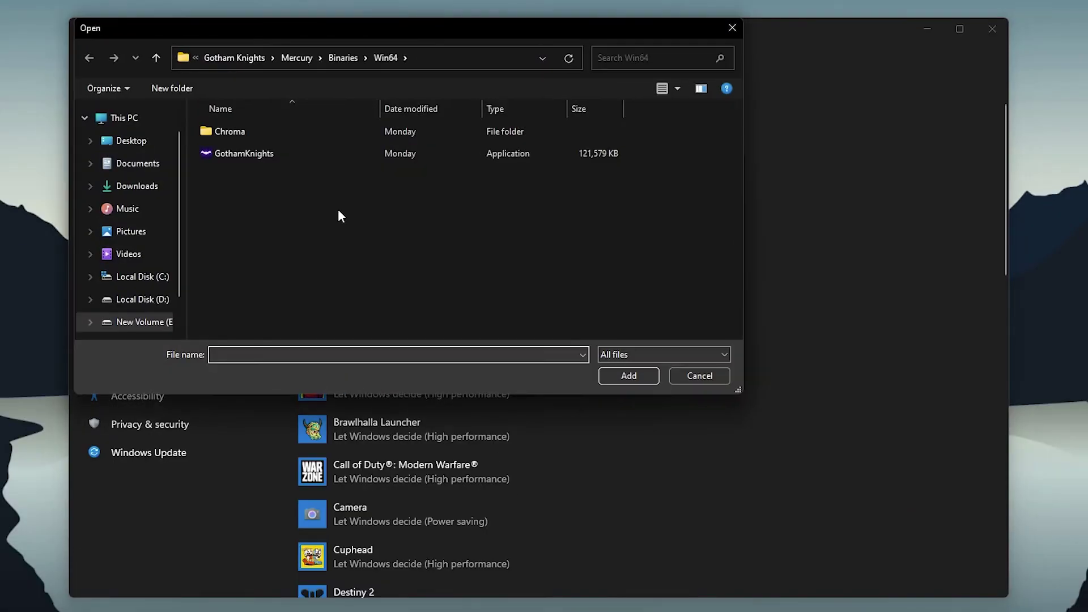
click(428, 58)
right_click(428, 59)
click(462, 120)
key(Return)
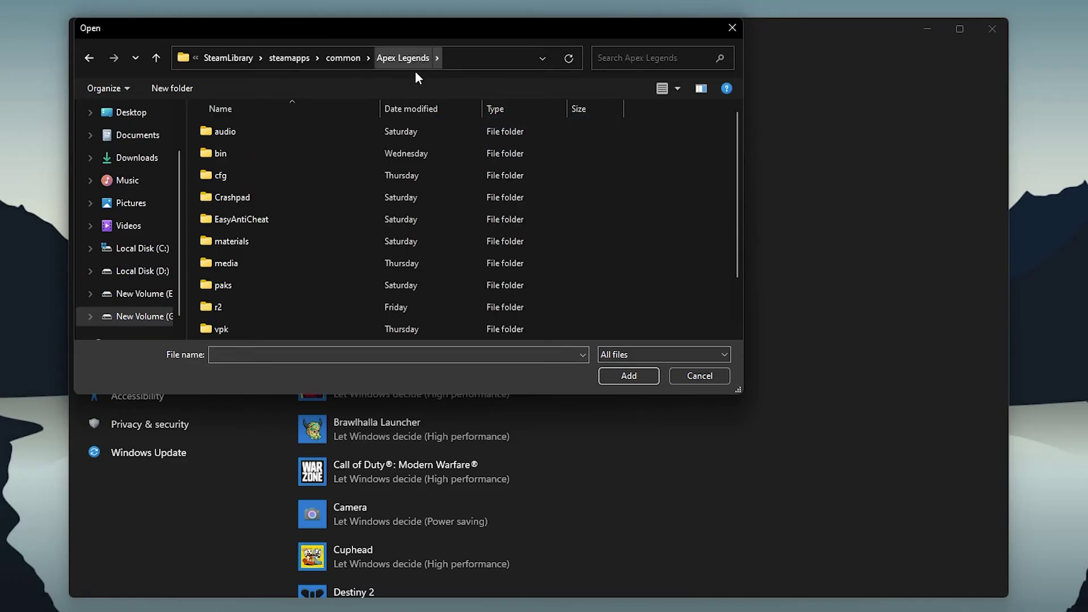
scroll(383, 202, down, 1)
click(227, 309)
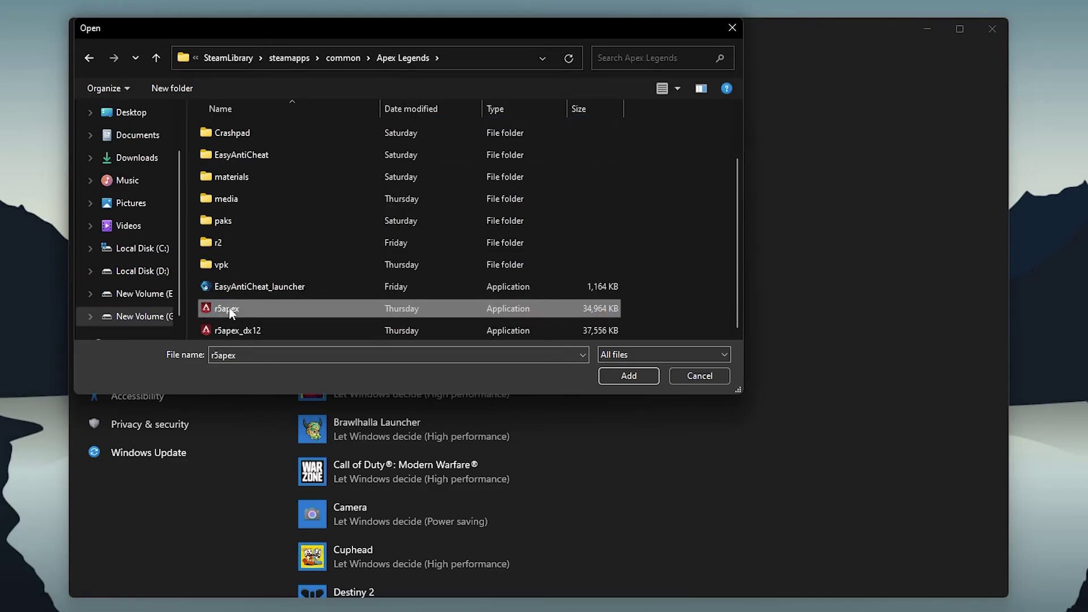
click(627, 374)
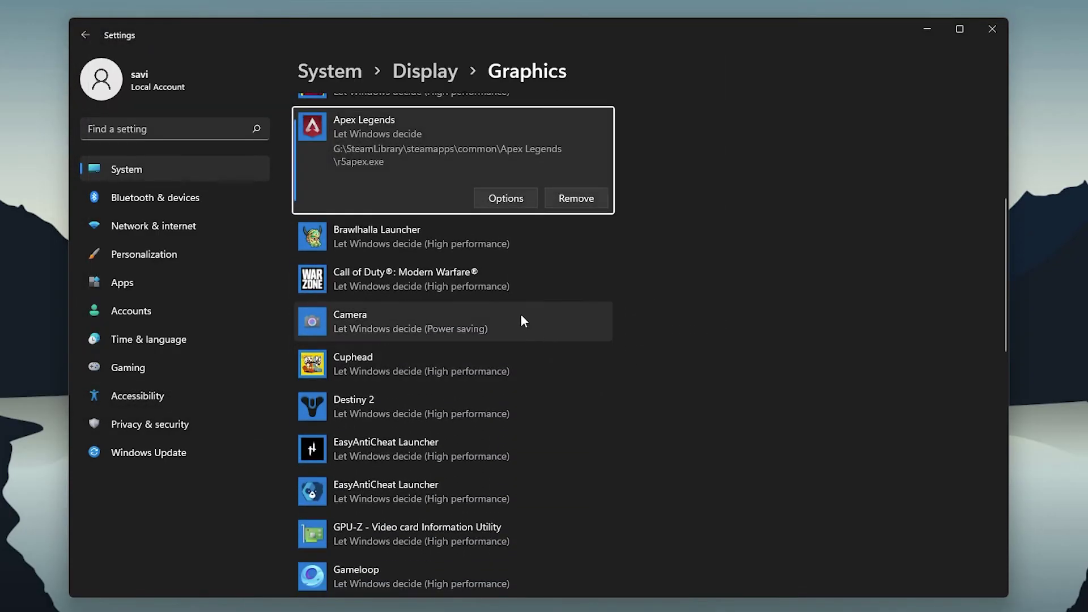
- Set the graphics preference of Apex Legends to High performance, save it, and close Settings
scroll(372, 245, up, 2)
click(522, 296)
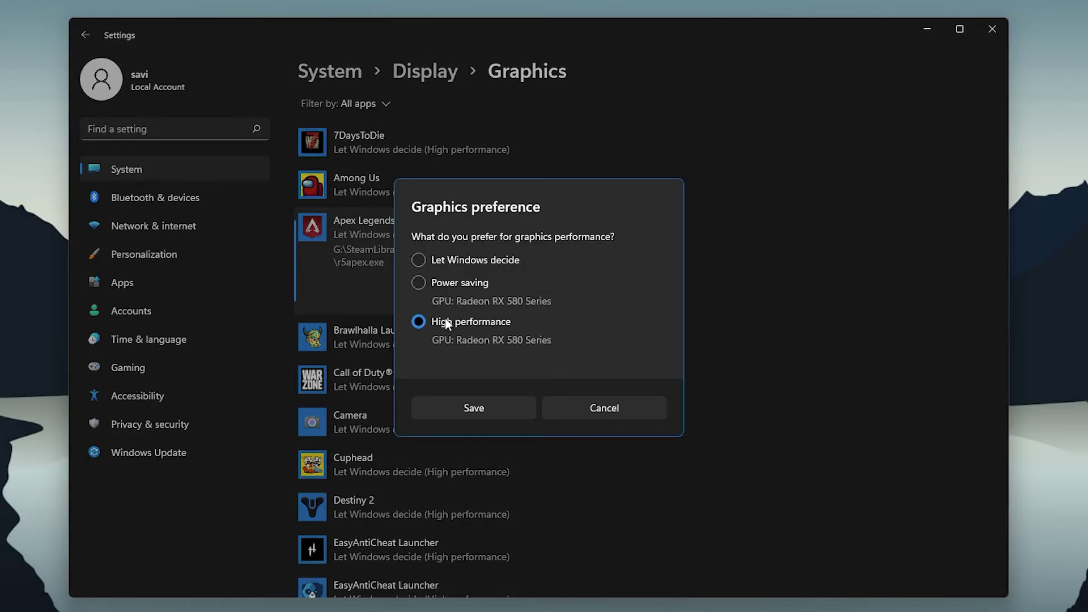
click(474, 407)
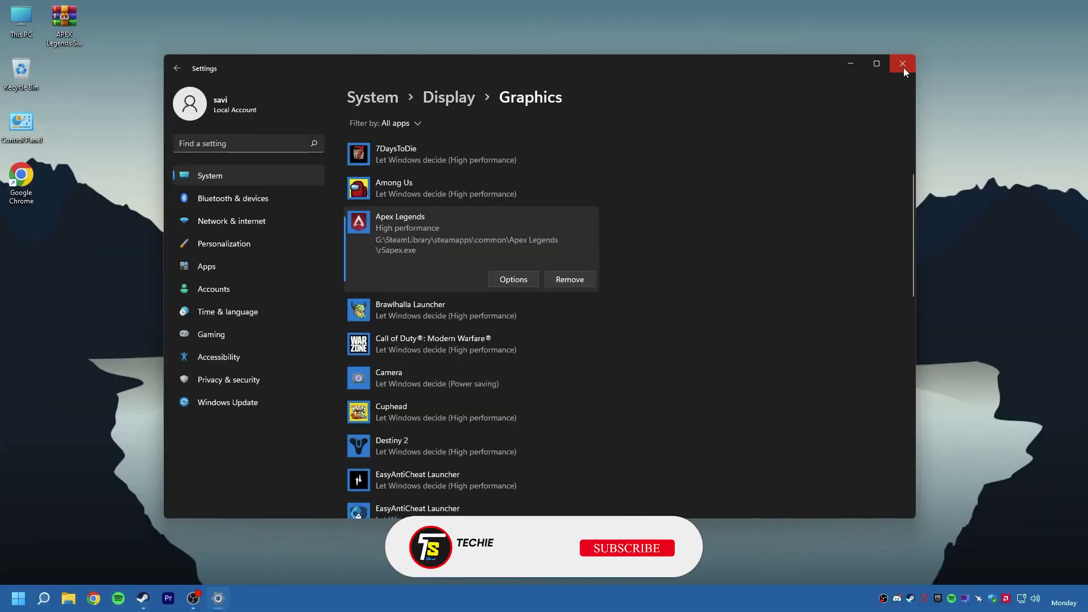
click(903, 67)
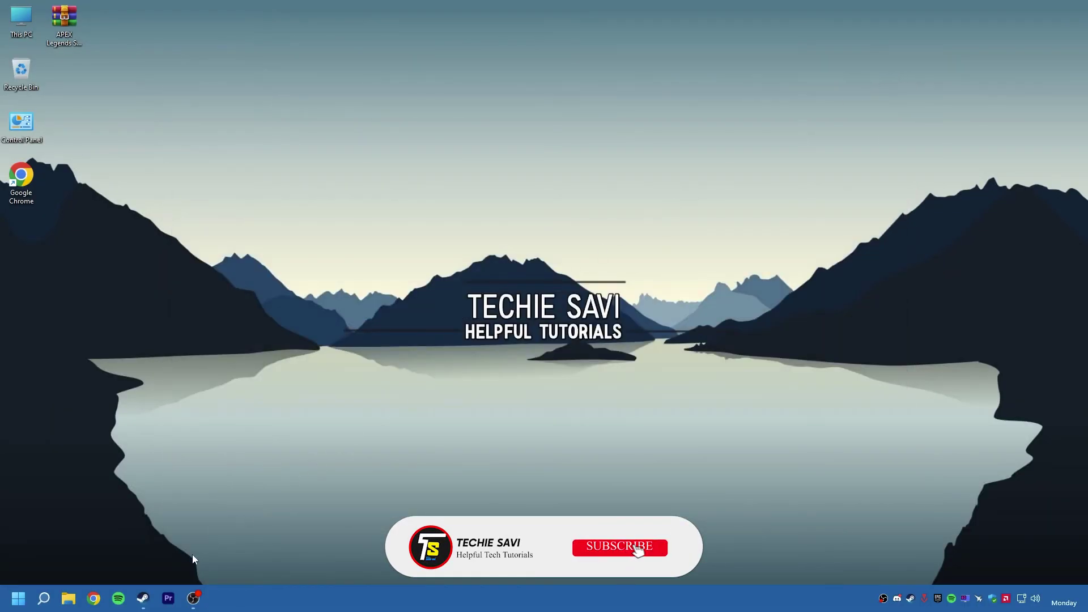
- In Steam, set the launch options of Apex Legends to "+fps max 0 -high -forcenosync"
click(143, 598)
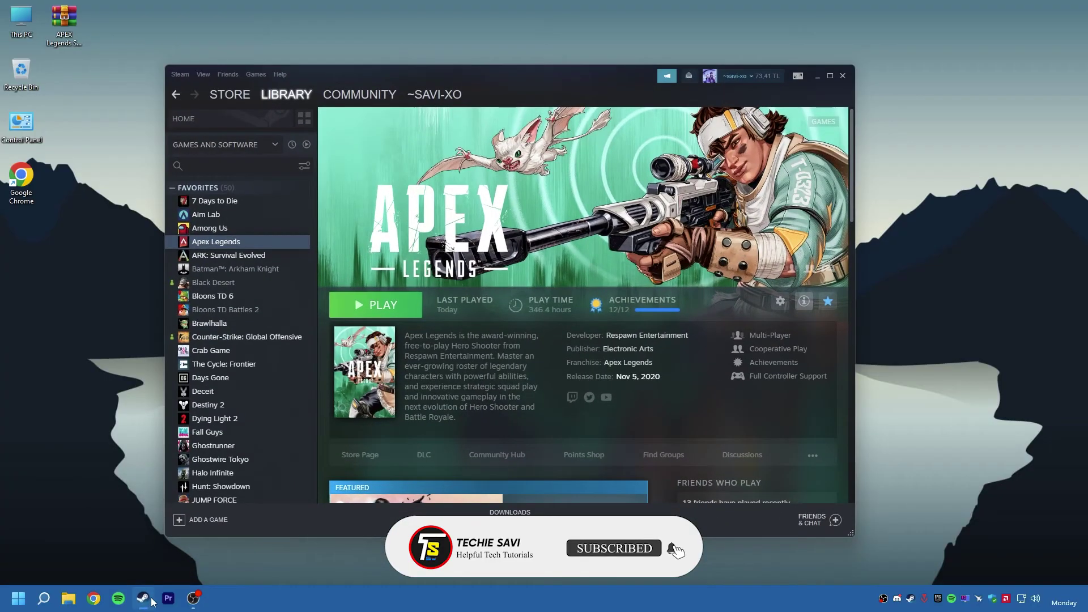
right_click(245, 242)
click(274, 324)
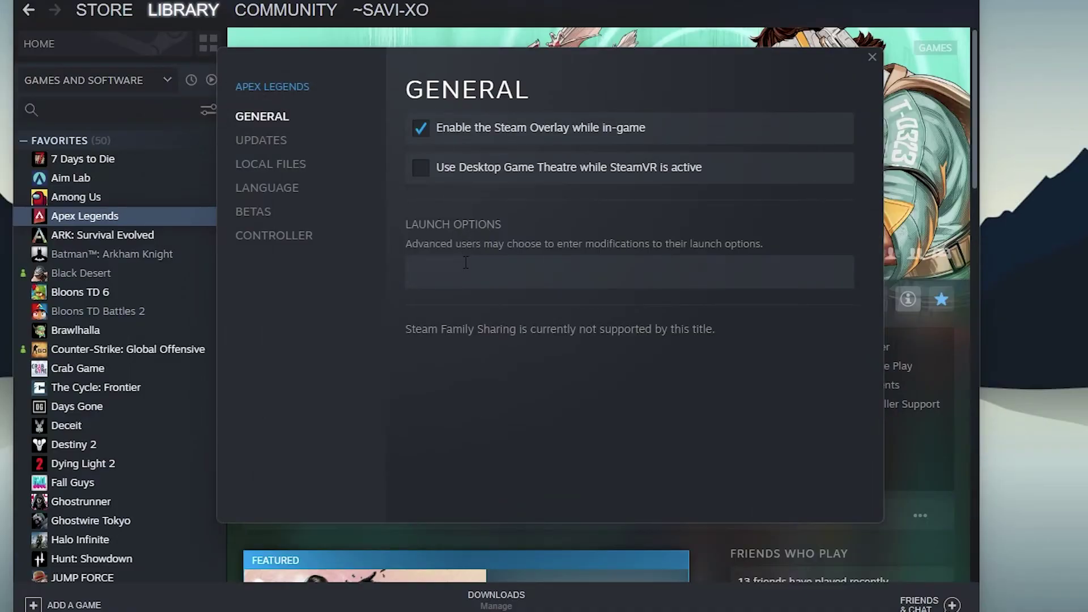
click(487, 280)
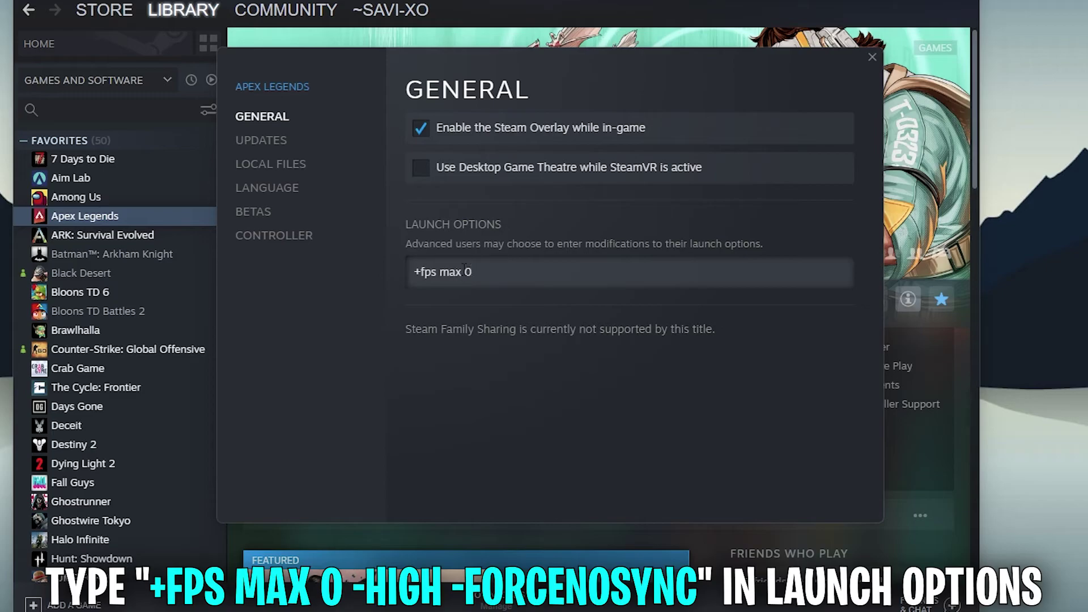
text(igh -forcenosync)
key(ctrl+a)
click(644, 273)
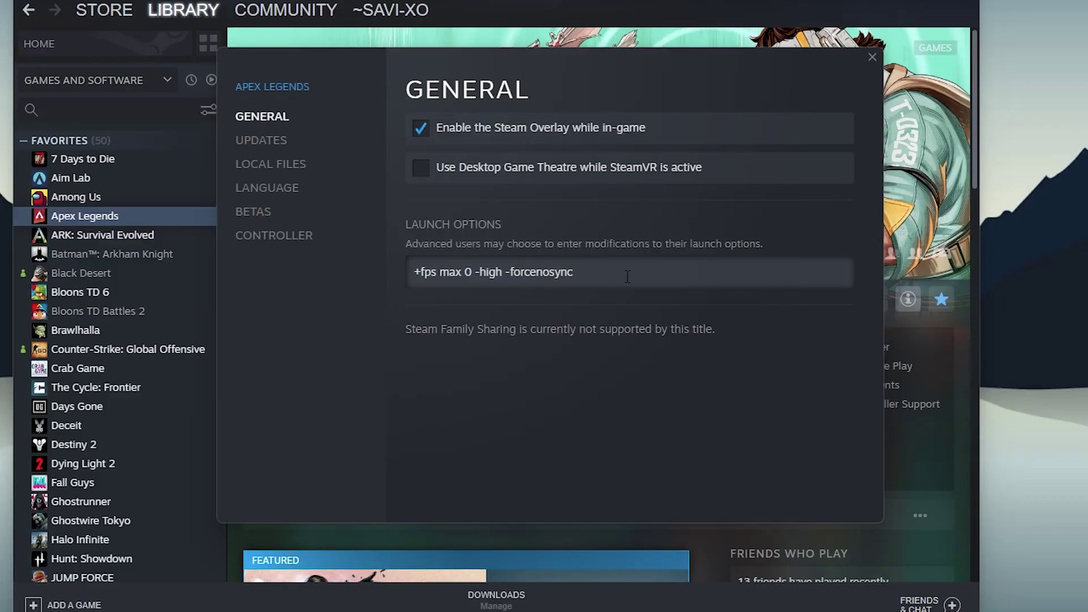
- Disable the in-game Steam Overlay for Apex Legends, then close its properties and the Steam window
click(425, 130)
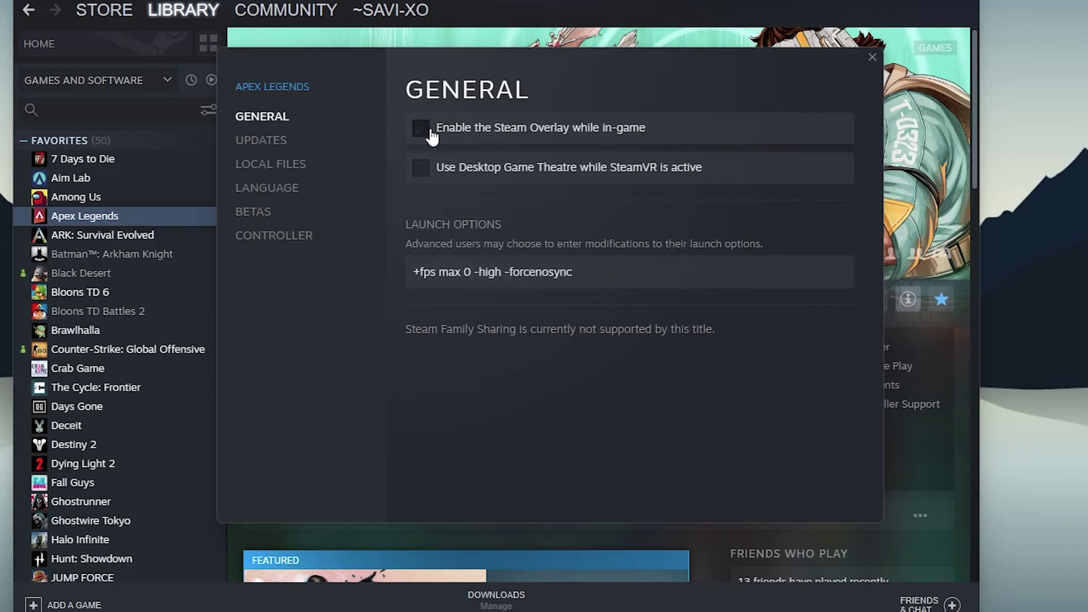
click(636, 275)
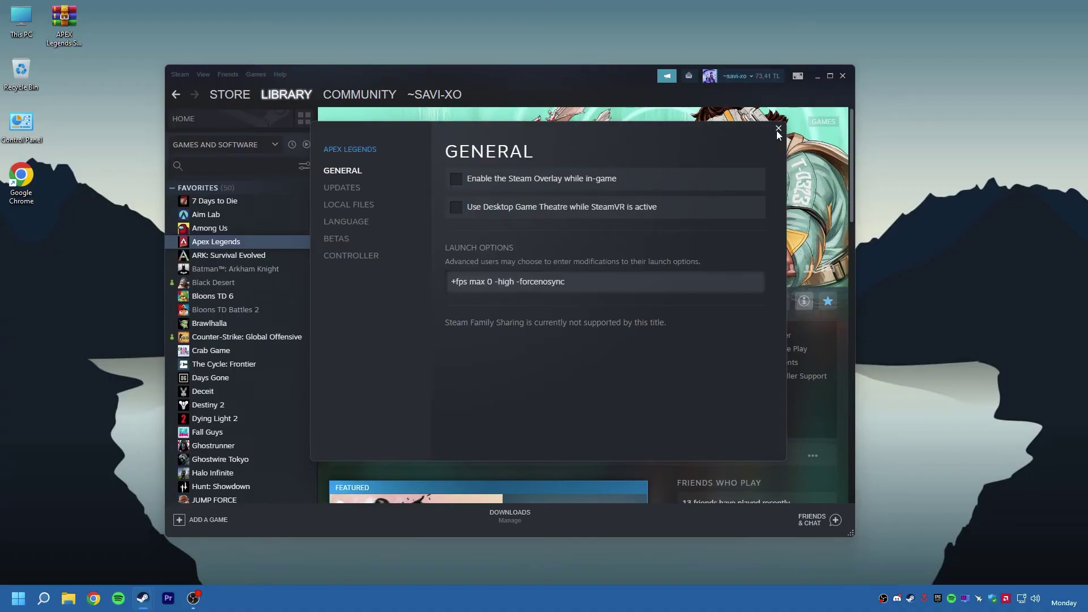
click(870, 59)
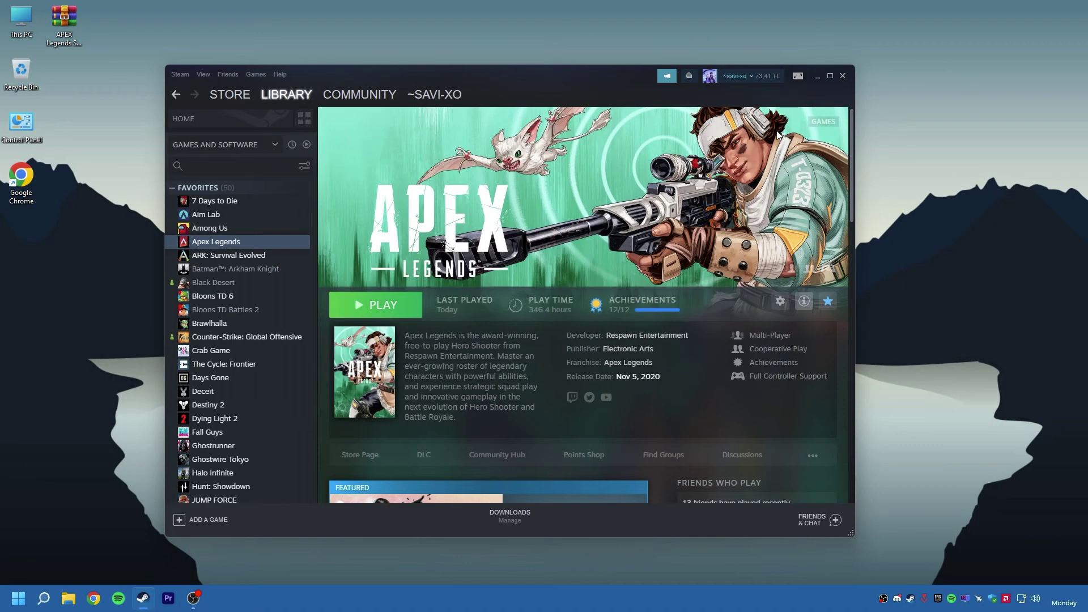
click(848, 81)
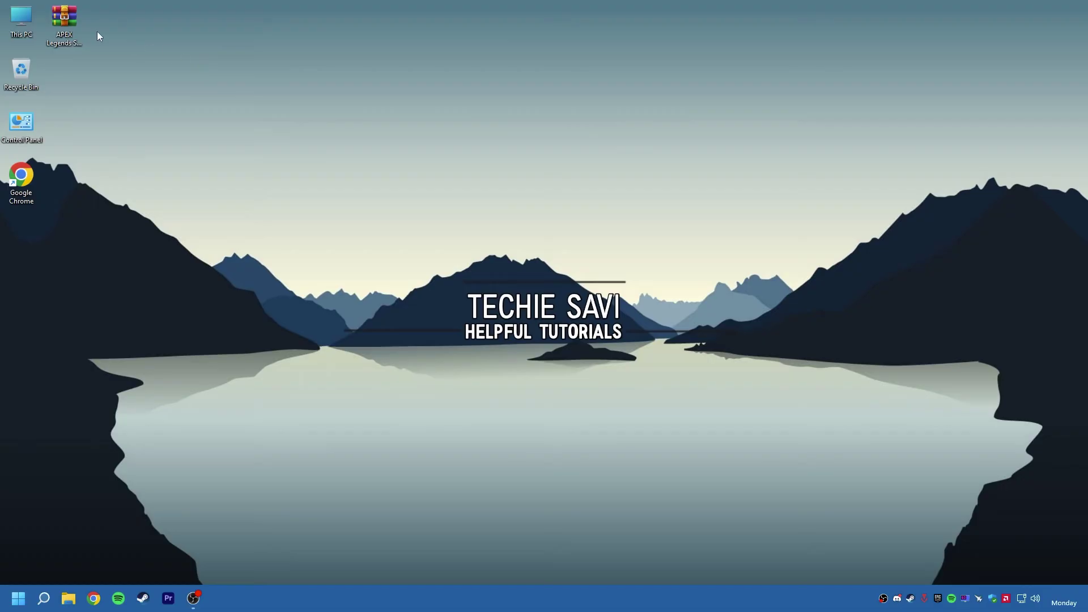
- Open the Saved Games folder inside the user's profile folder on Local Disk (C:)
double_click(21, 20)
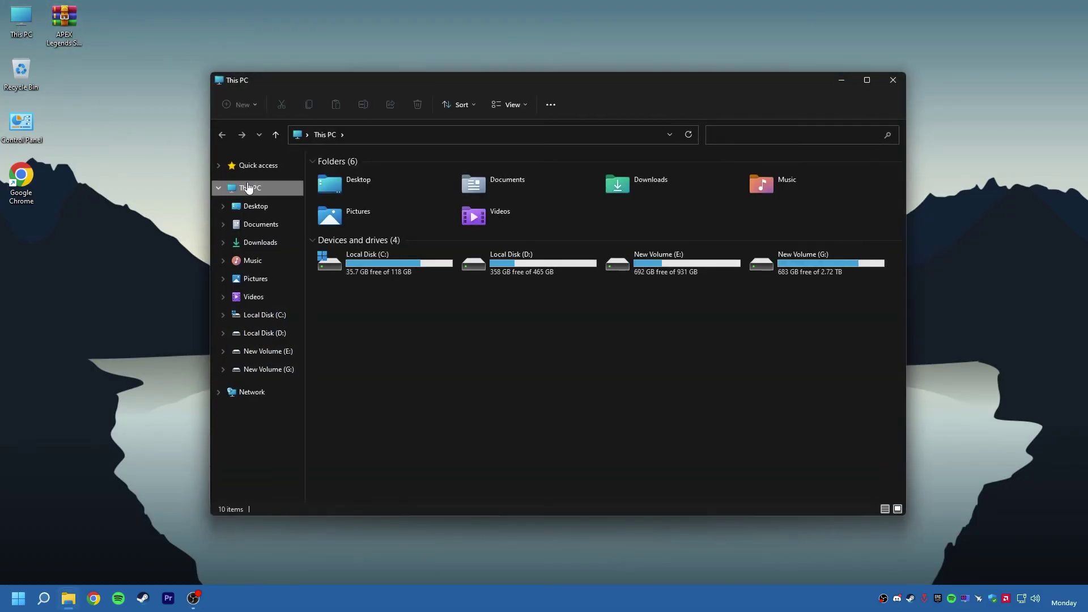
double_click(352, 260)
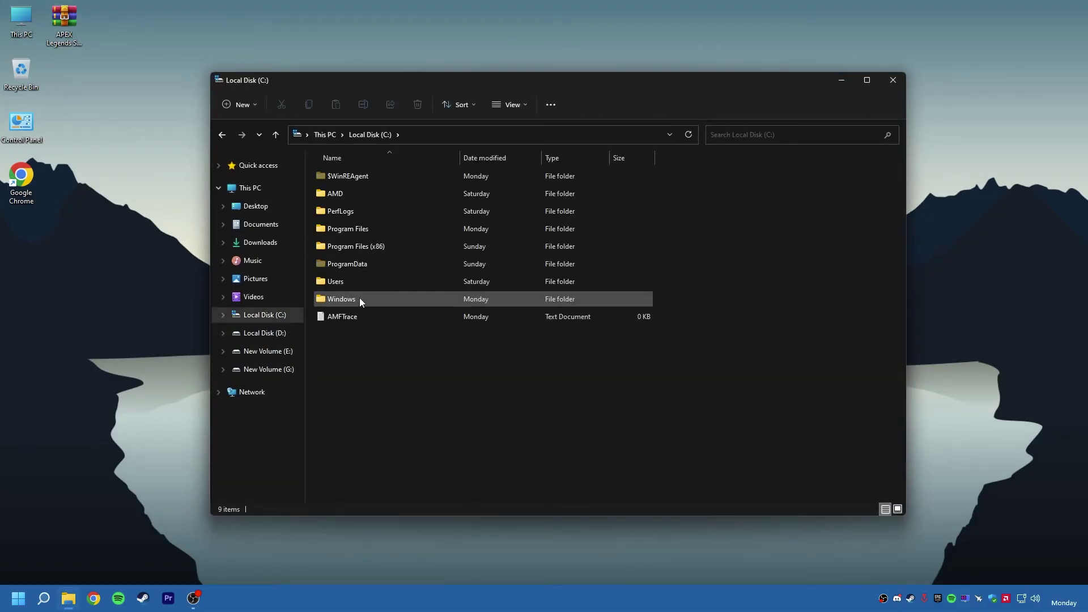
double_click(337, 282)
double_click(348, 211)
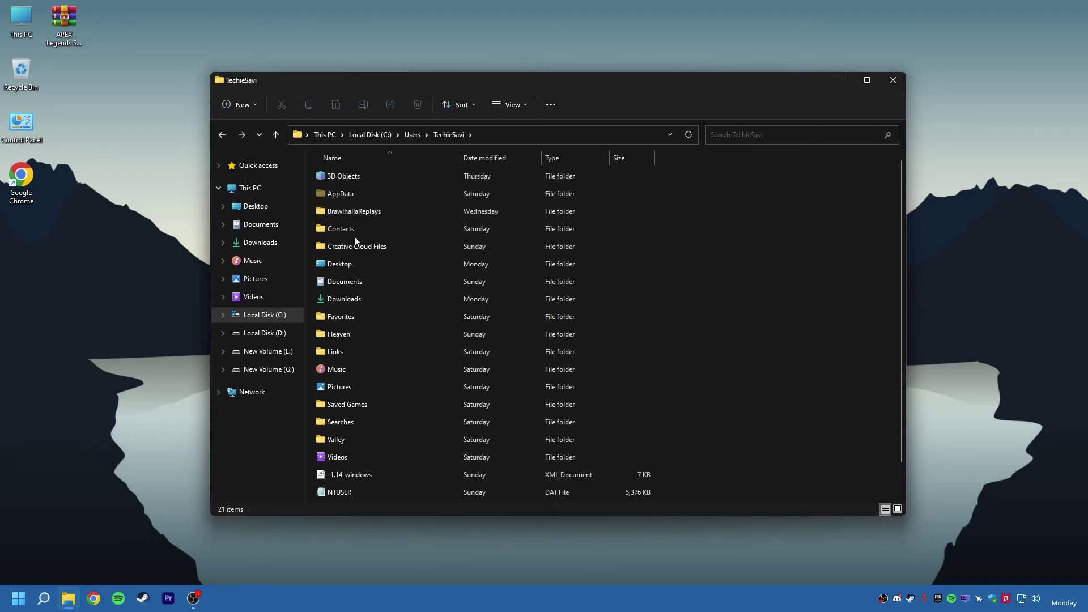
scroll(366, 290, down, 1)
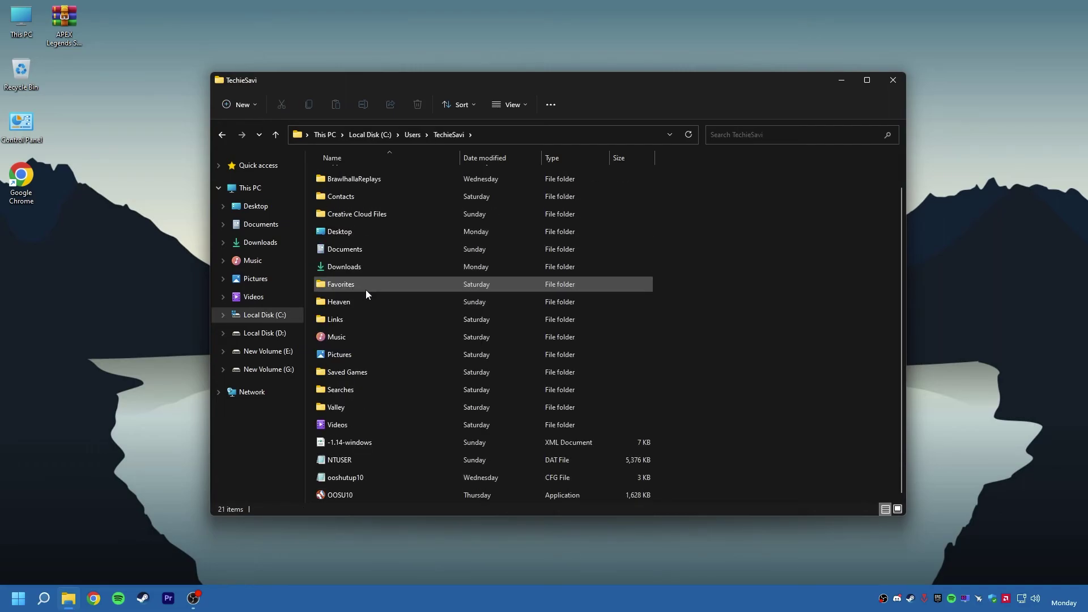
scroll(358, 414, up, 1)
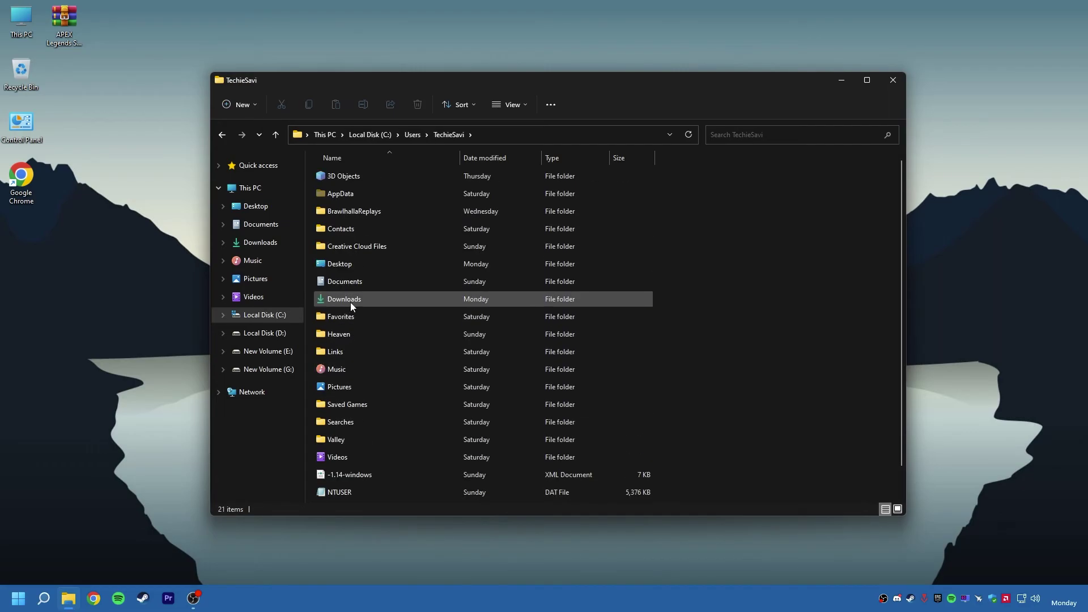
double_click(351, 404)
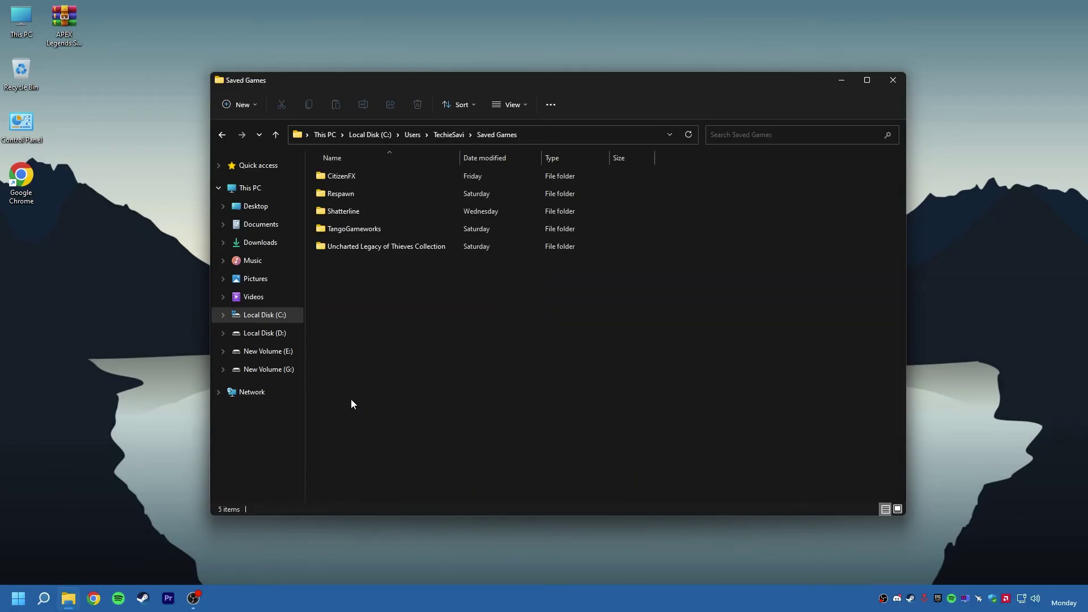
- Go to the local folder under Respawn and Apex, and open the videoconfig file in Notepad
double_click(351, 194)
double_click(335, 176)
click(342, 196)
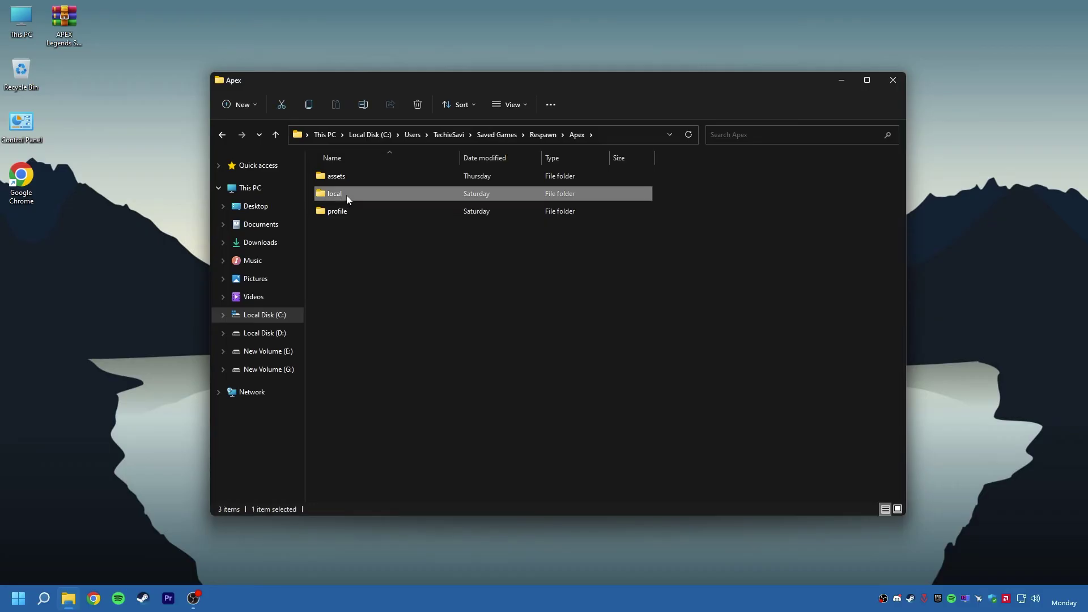
double_click(346, 195)
click(360, 215)
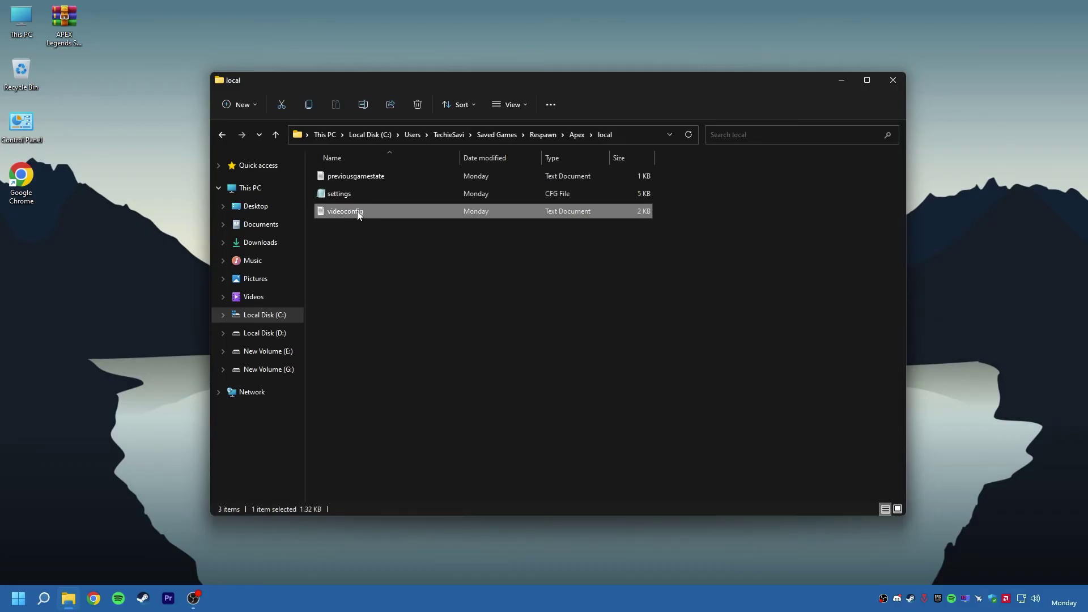
right_click(358, 214)
mouse_move(475, 269)
click(558, 271)
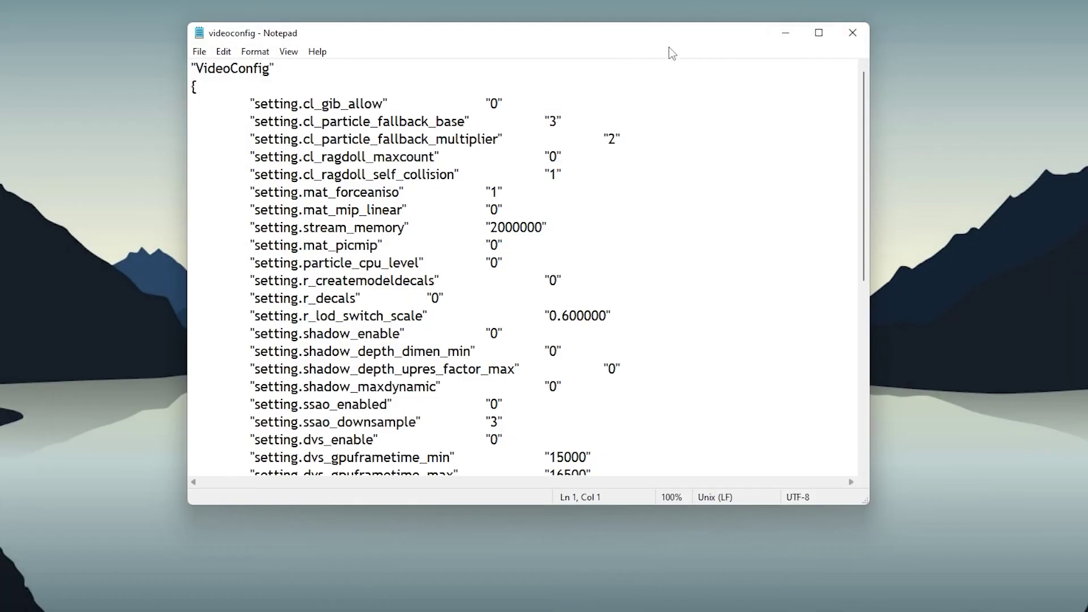
- Enlarge the Notepad window and set "setting.volumetric_fog" to "0" in videoconfig
drag(869, 504, 1005, 579)
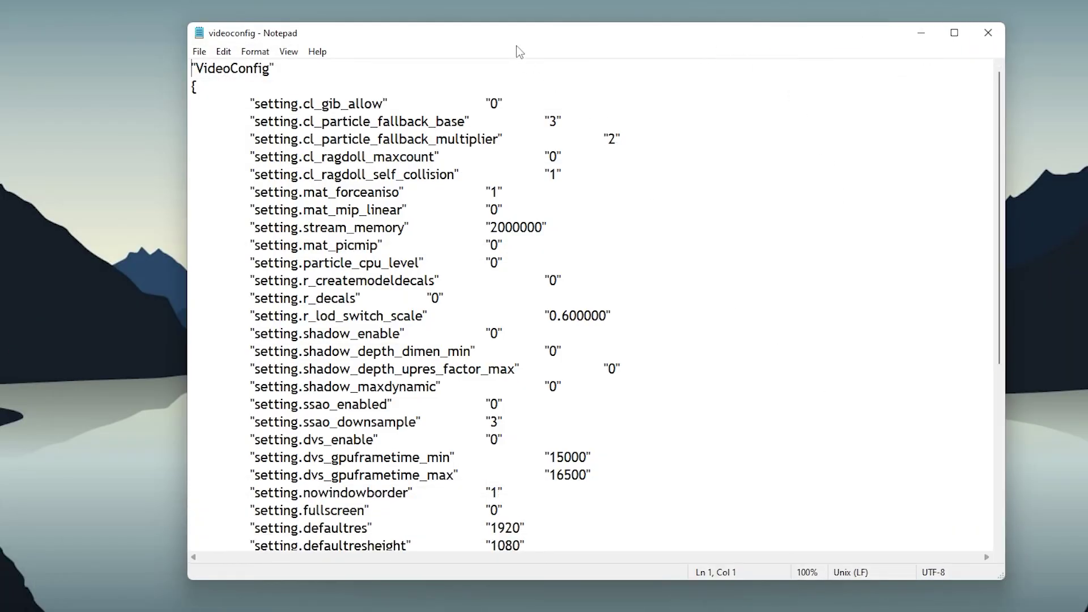
drag(516, 45, 506, 27)
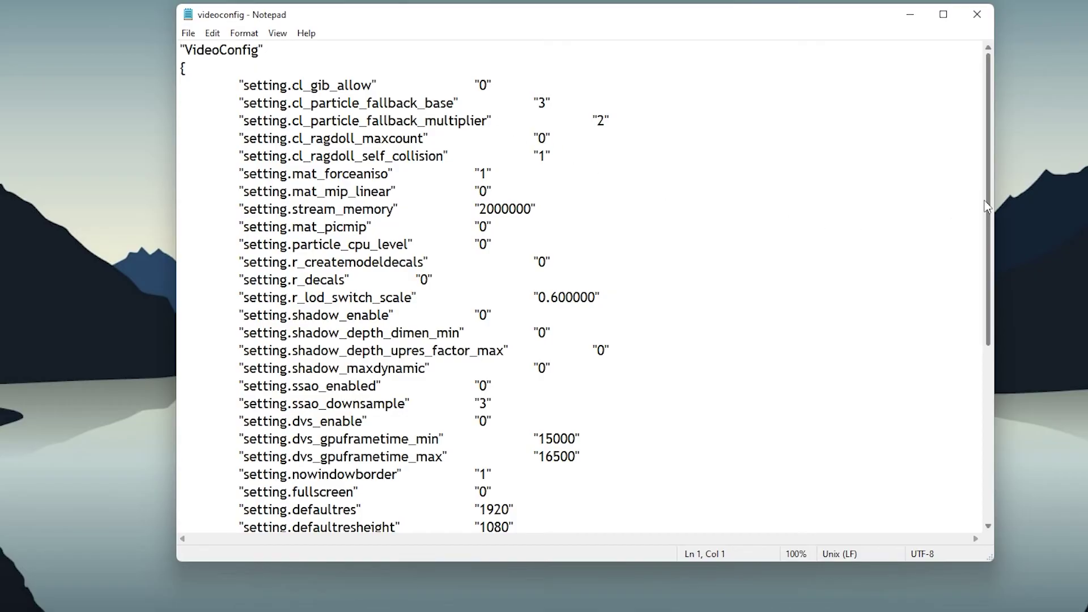
drag(985, 203, 979, 359)
drag(278, 315, 539, 328)
click(539, 328)
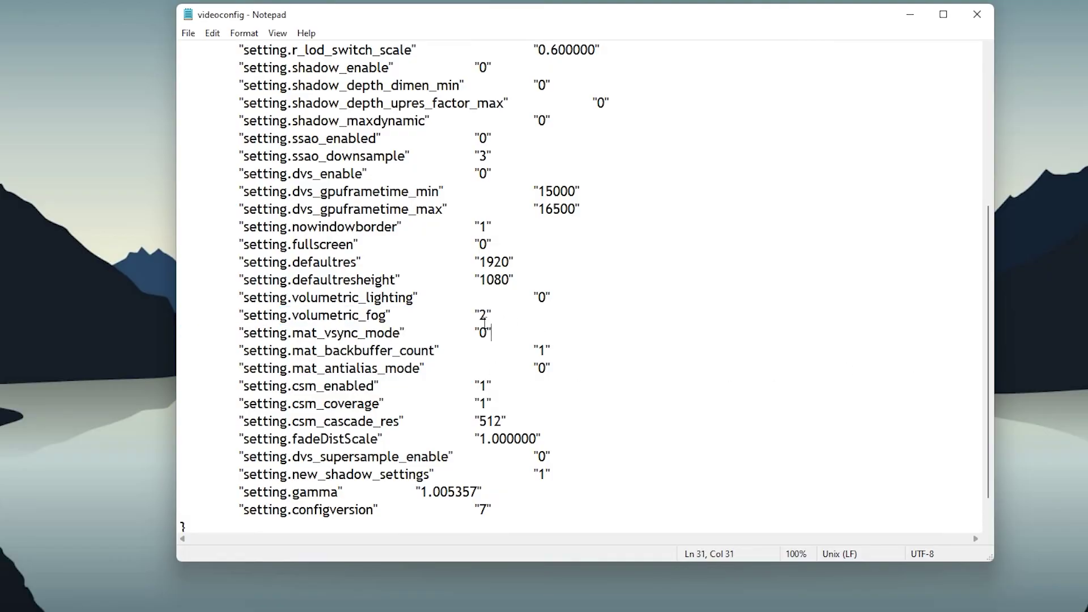
key(BackSpace)
mouse_move(490, 318)
mouse_down()
mouse_move(418, 317)
mouse_move(502, 317)
mouse_up()
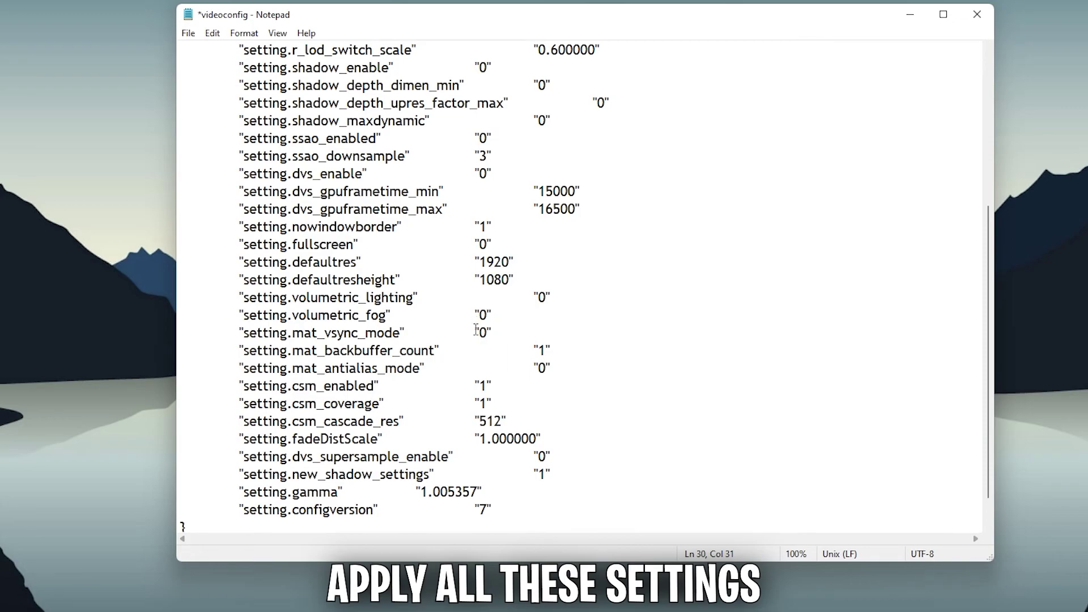
- Check "setting.mat_antialias_mode" and set "setting.new_shadow_settings" to "0" in videoconfig
scroll(919, 385, down, 1)
drag(263, 334, 421, 335)
click(421, 334)
drag(534, 337, 565, 338)
click(577, 336)
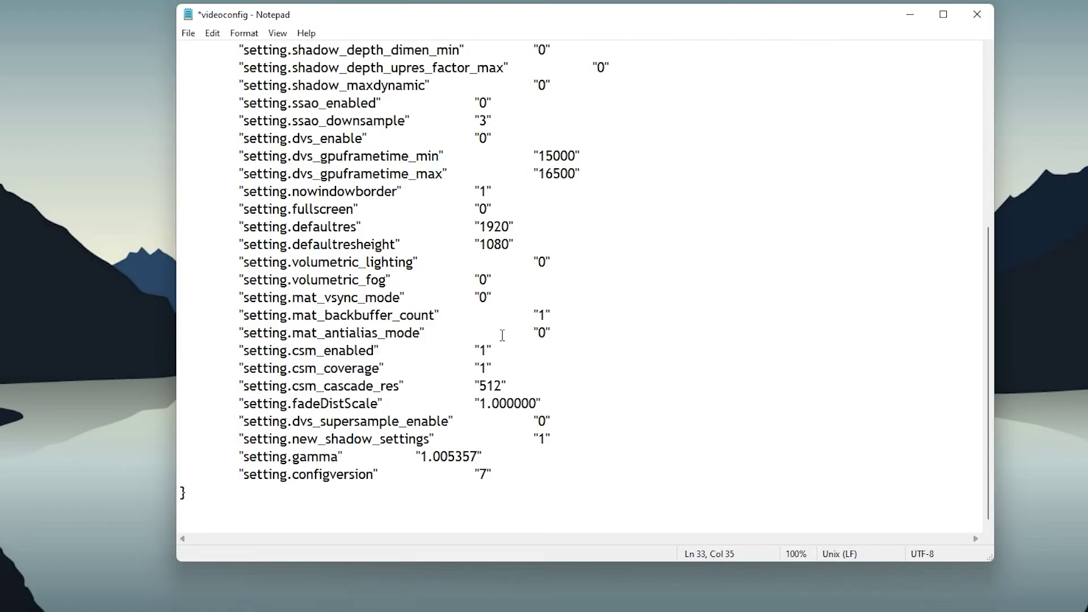
drag(310, 442, 551, 443)
click(558, 444)
drag(570, 438, 474, 440)
click(565, 436)
- Save the edited videoconfig file and close Notepad
click(188, 34)
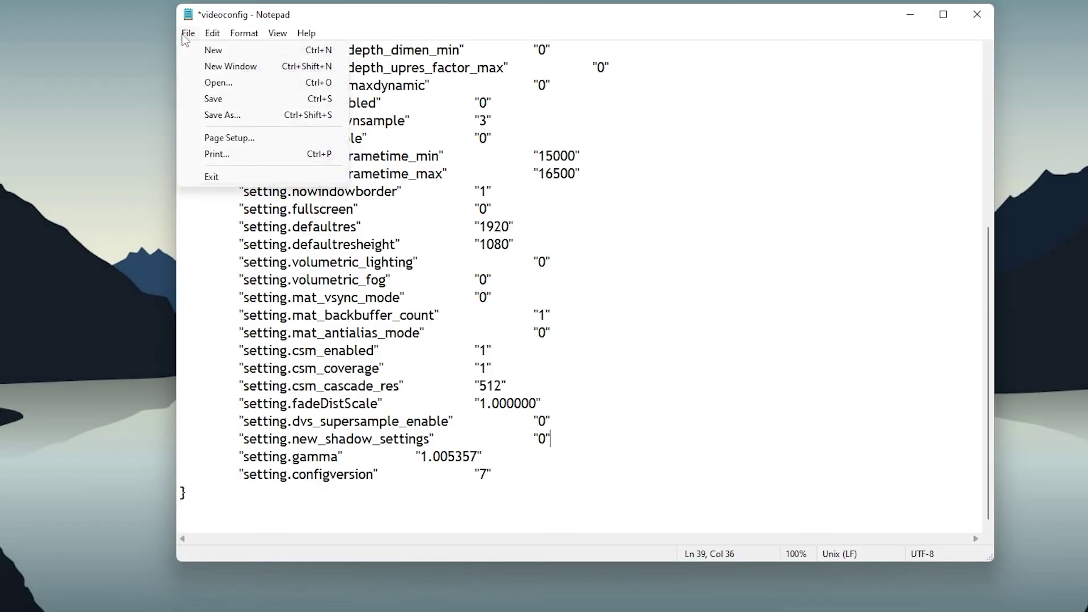
click(221, 100)
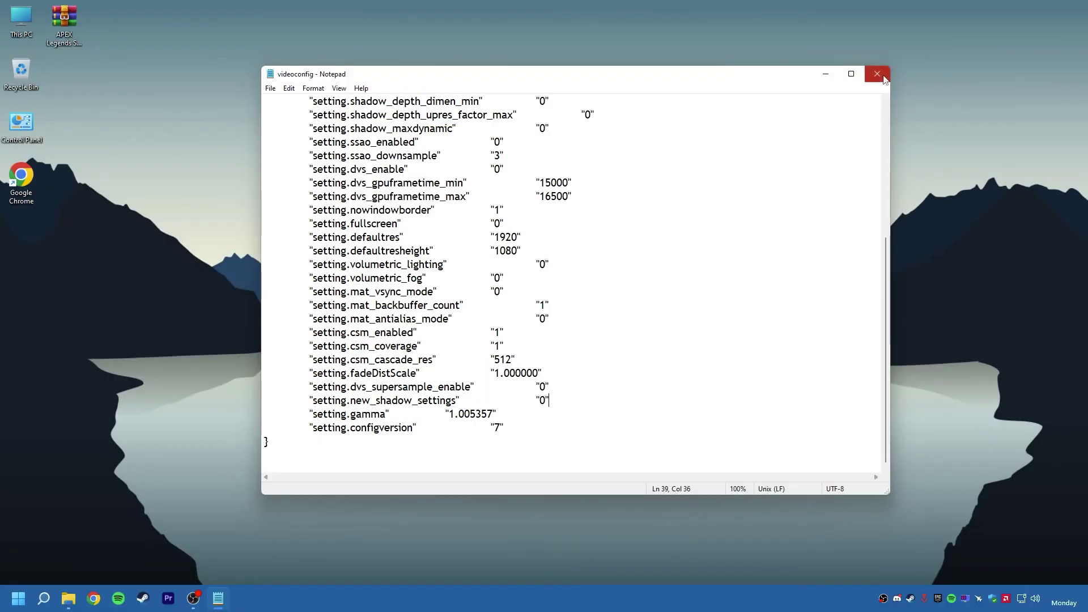
click(878, 75)
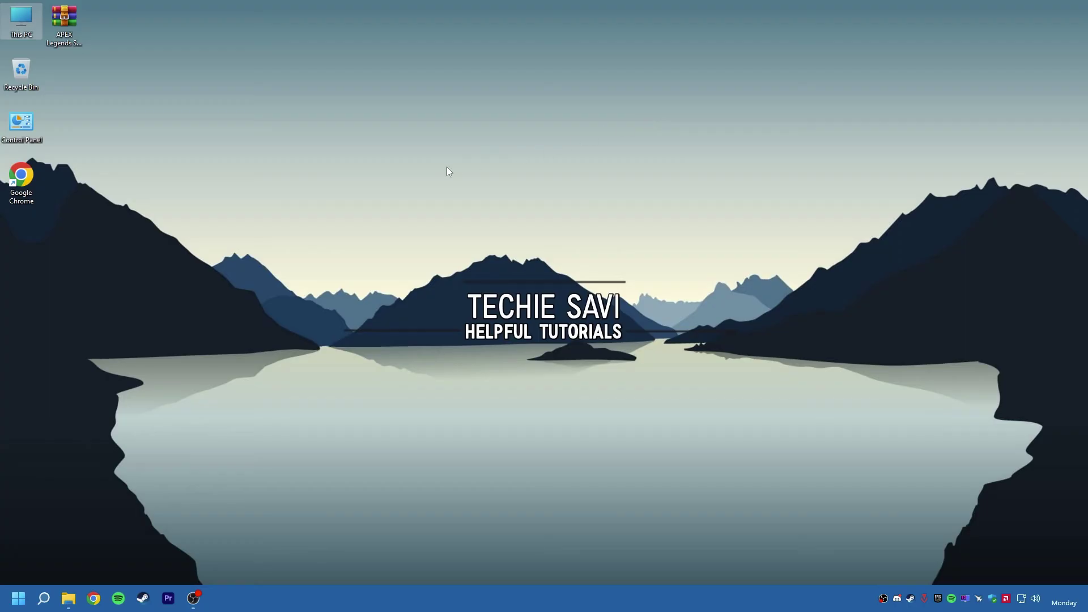
- Find and open AMD Software: Adrenalin Edition, maximize it, and open the Apex Legends game settings
click(41, 602)
text(AMD)
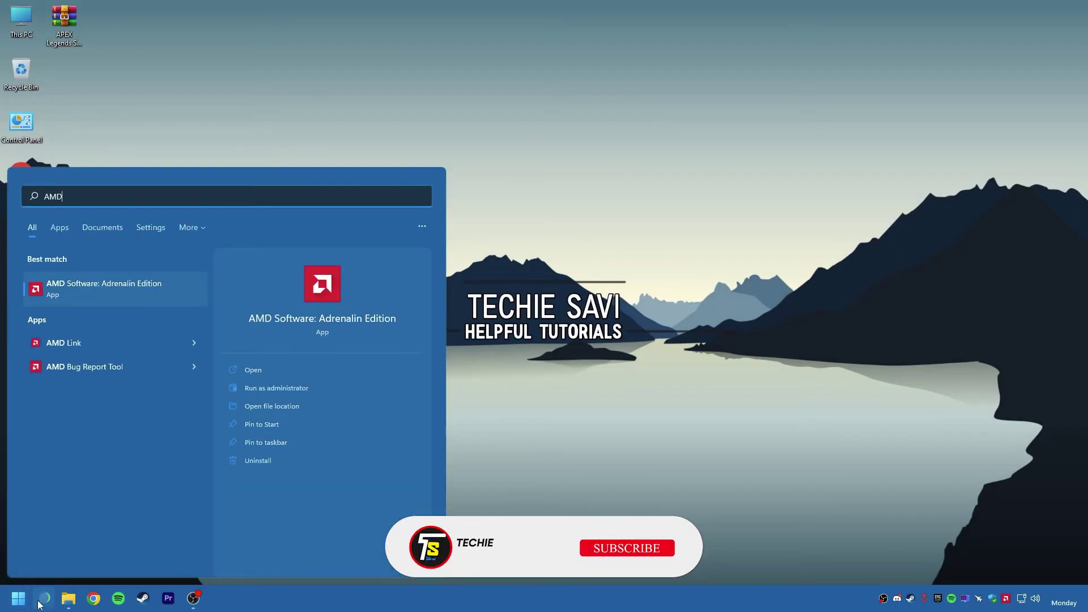
click(260, 362)
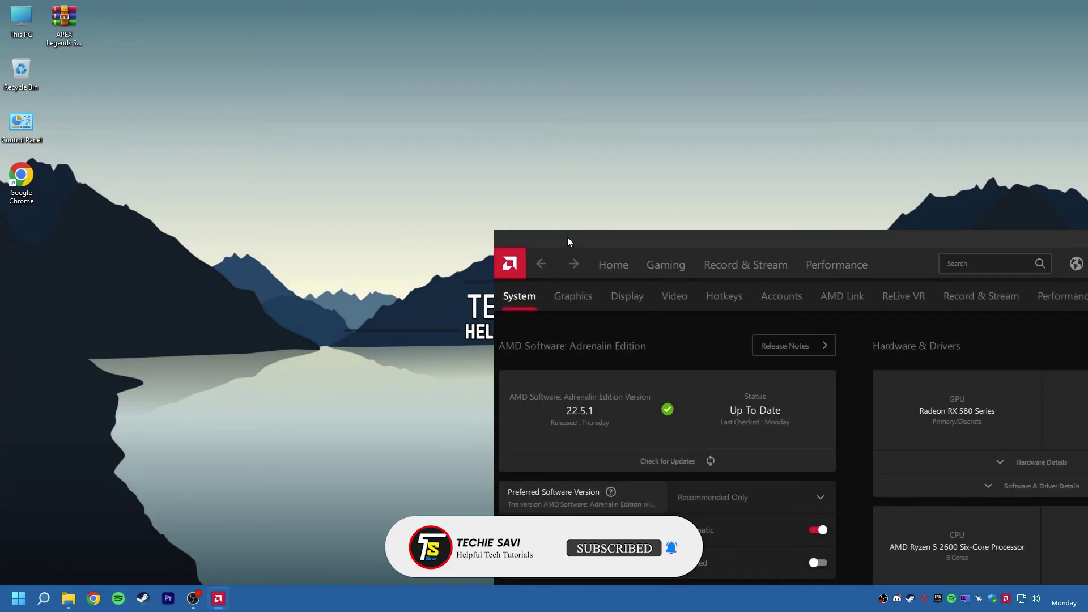
double_click(569, 241)
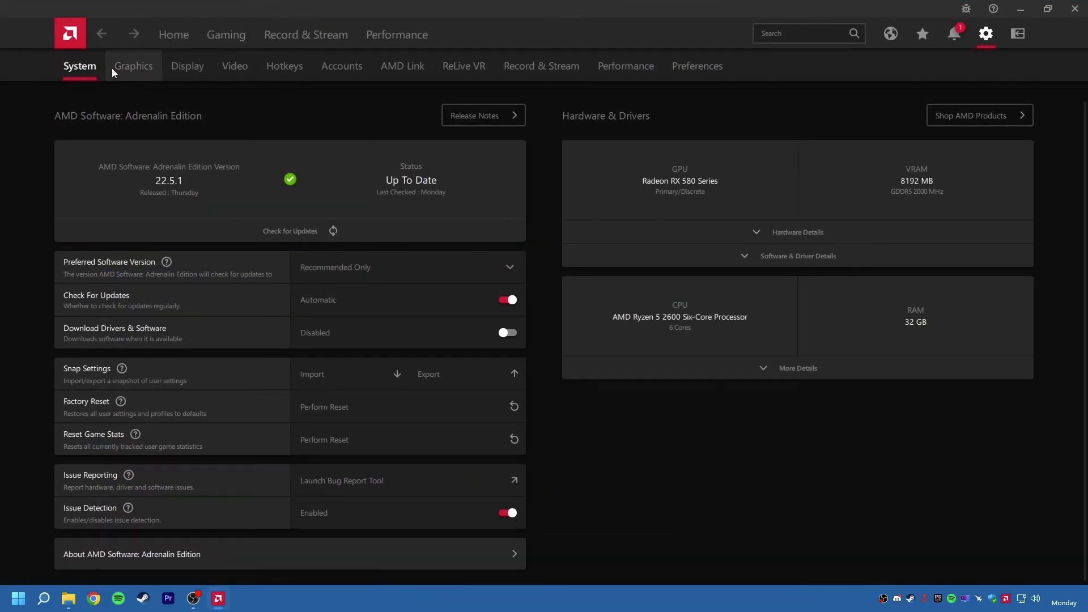
click(167, 34)
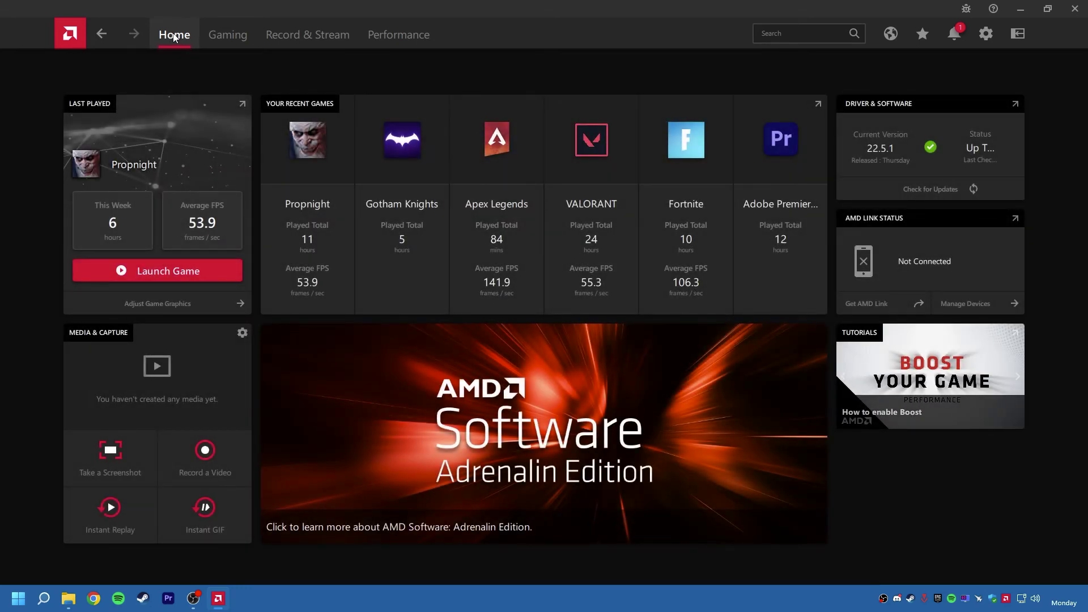
click(217, 40)
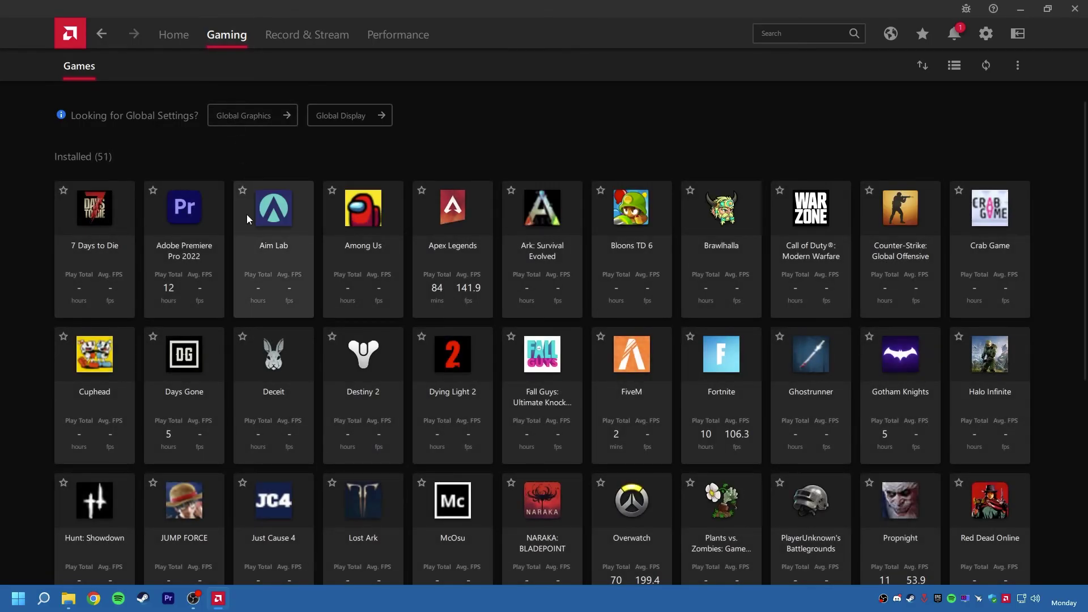
click(456, 241)
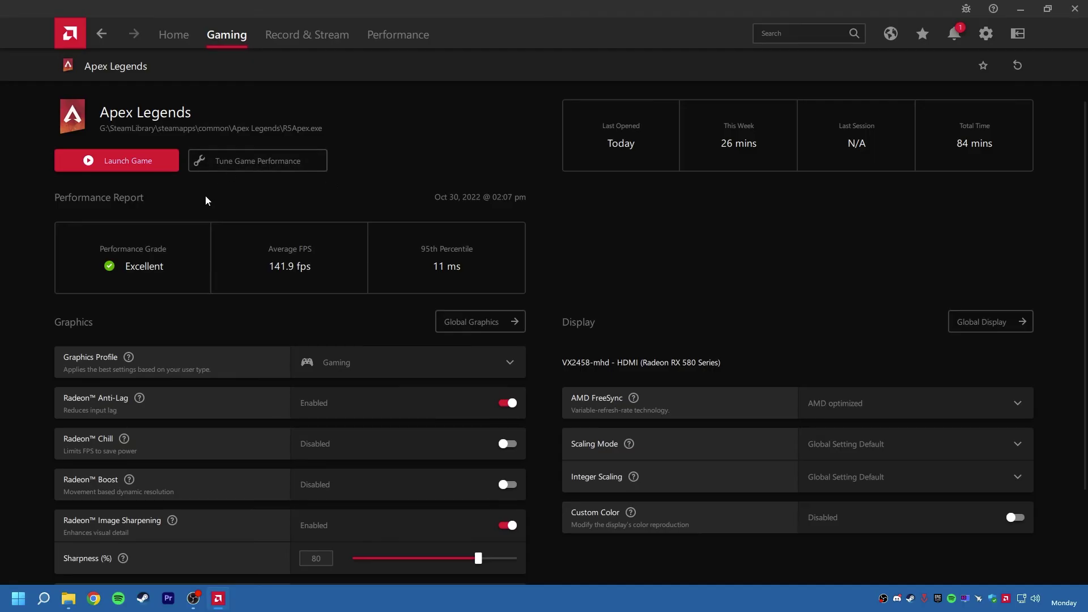
- Choose the eSports graphics profile for Apex Legends and have Radeon Anti-Lag and Radeon Image Sharpening enabled
scroll(335, 221, down, 3)
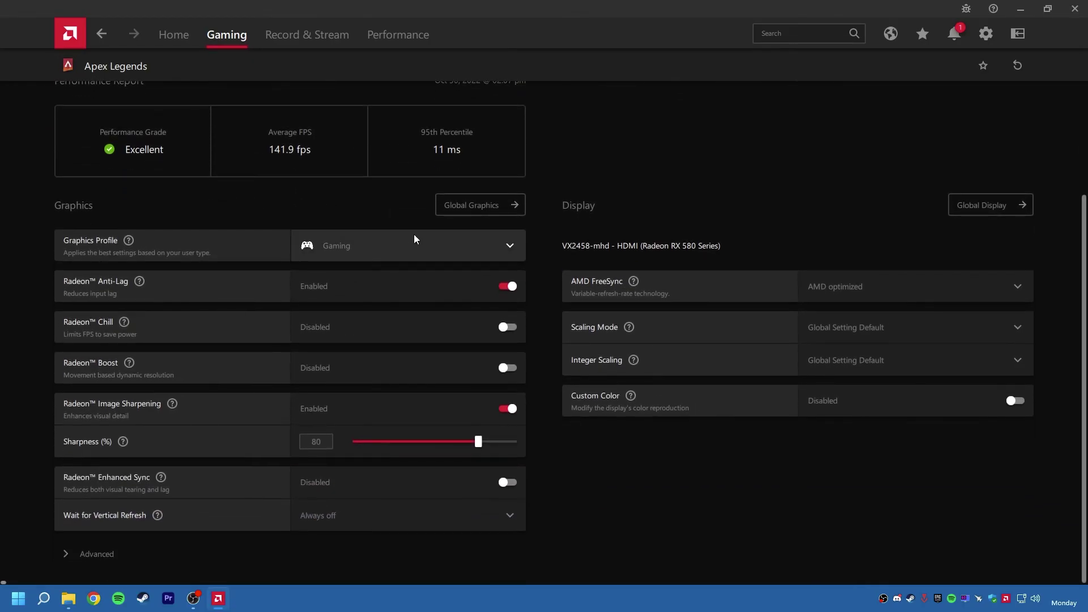
click(414, 239)
click(325, 301)
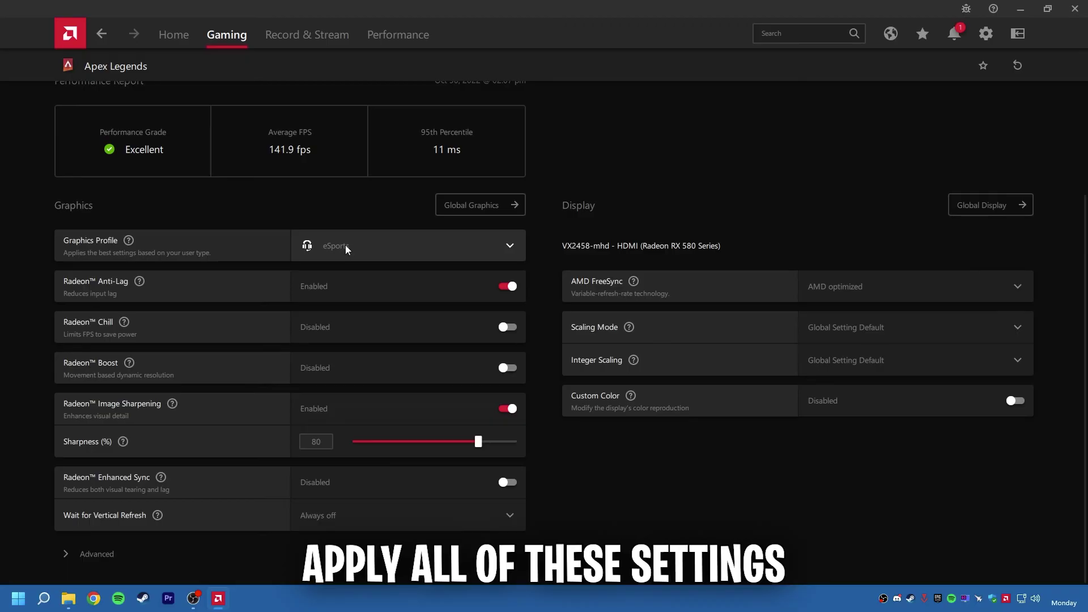
click(506, 286)
click(459, 288)
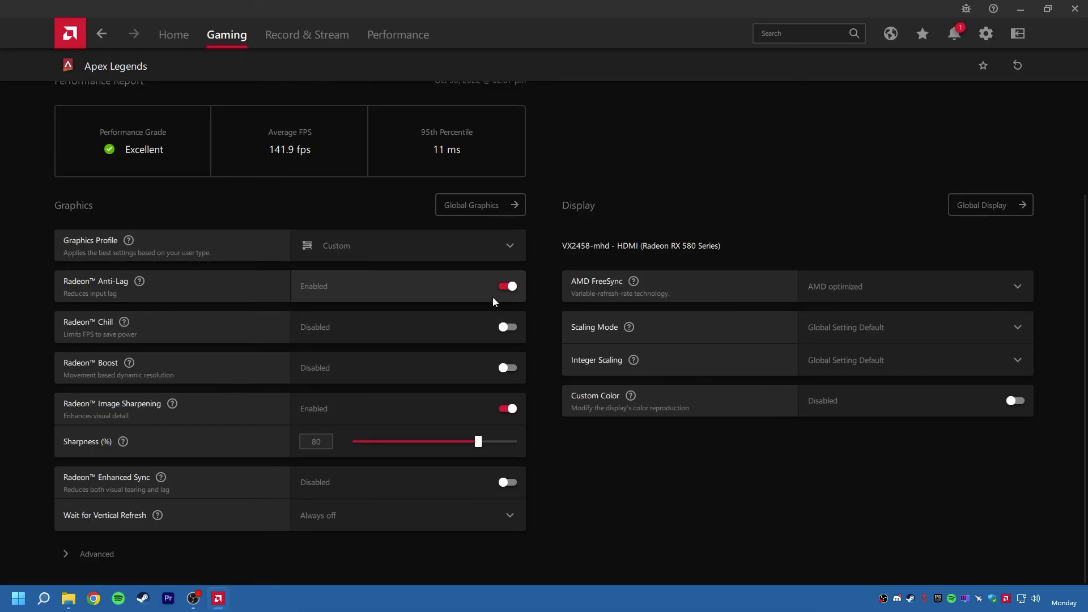
click(416, 409)
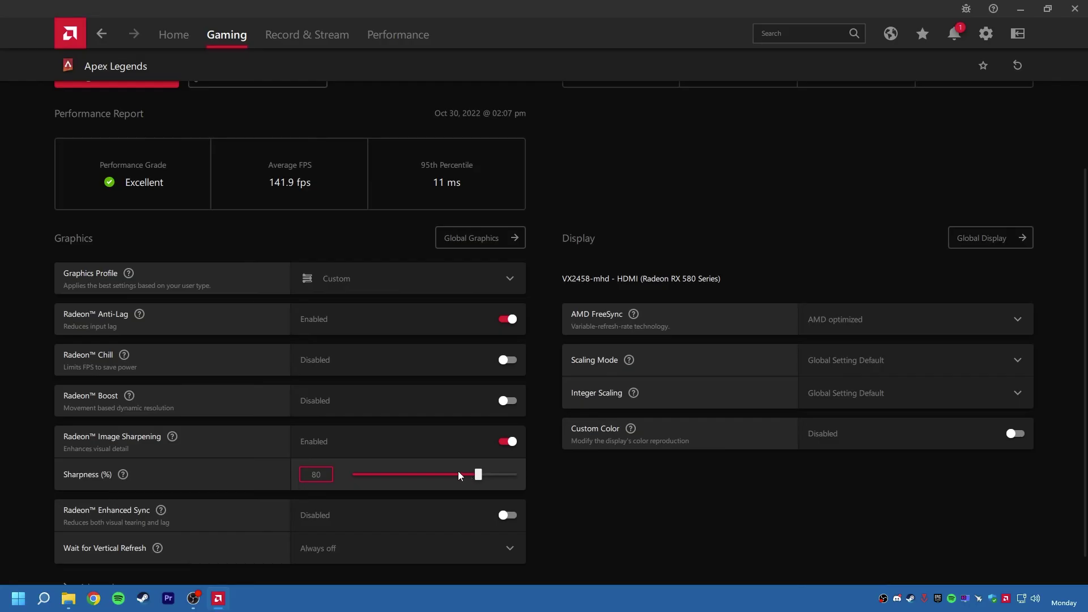
- Expand the advanced graphics settings for Apex Legends and set Wait for Vertical Refresh to Always off
scroll(417, 470, down, 1)
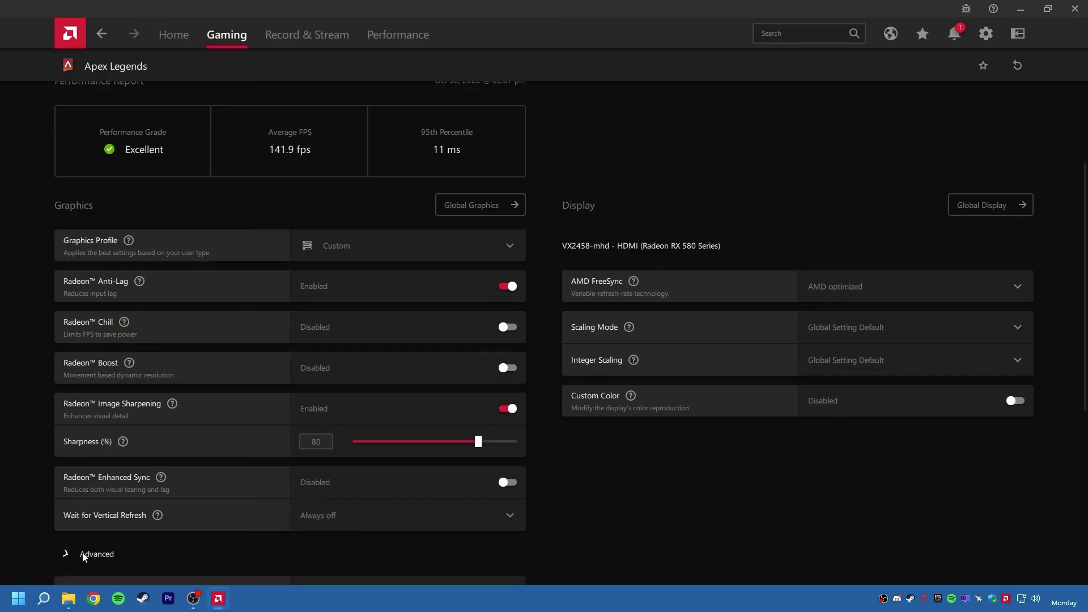
click(87, 554)
scroll(239, 482, down, 2)
click(372, 306)
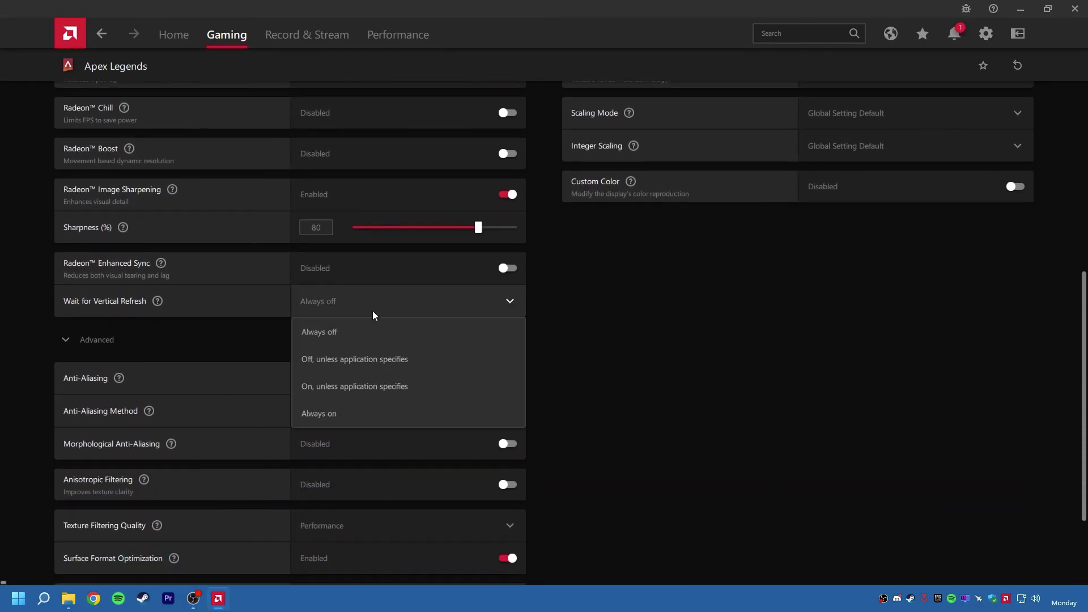
click(321, 334)
- Set Anti-Aliasing to Use application settings and Anti-Aliasing Method to Multisampling
scroll(324, 334, down, 2)
scroll(324, 338, down, 1)
click(418, 252)
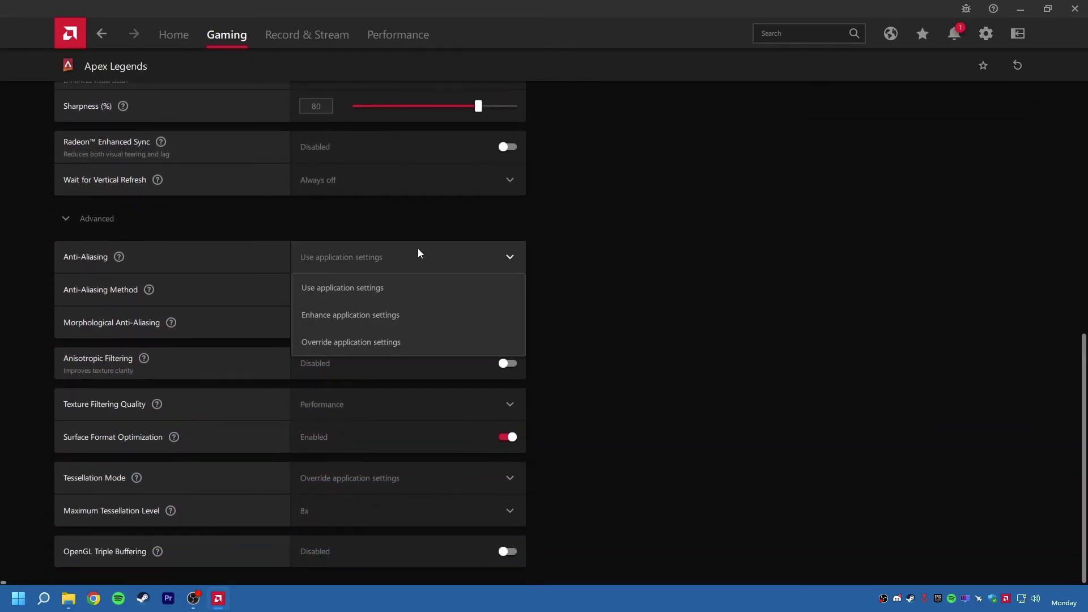
click(361, 292)
click(362, 288)
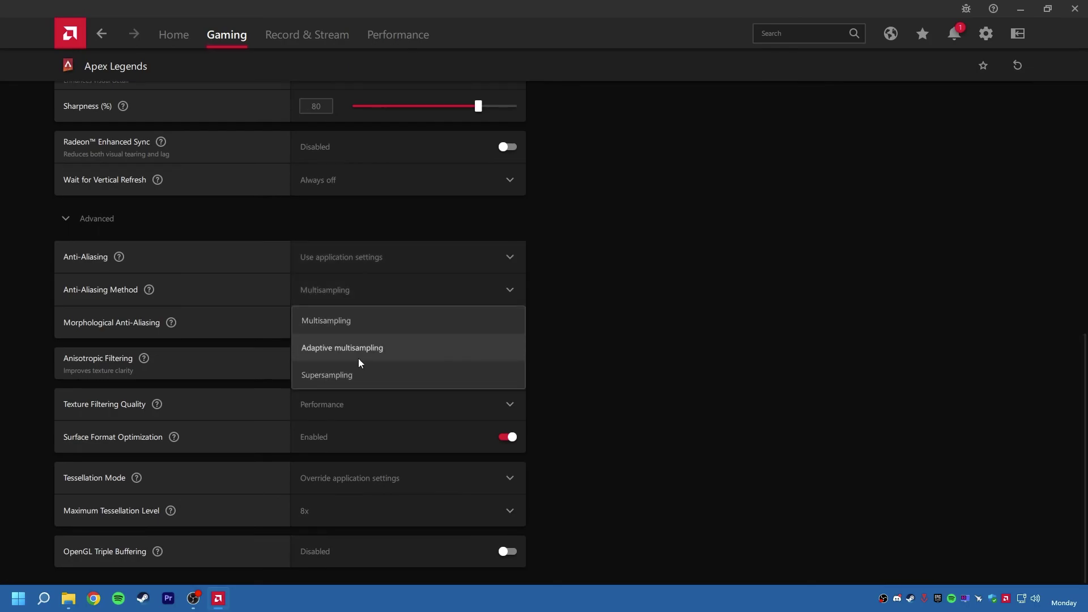
click(332, 321)
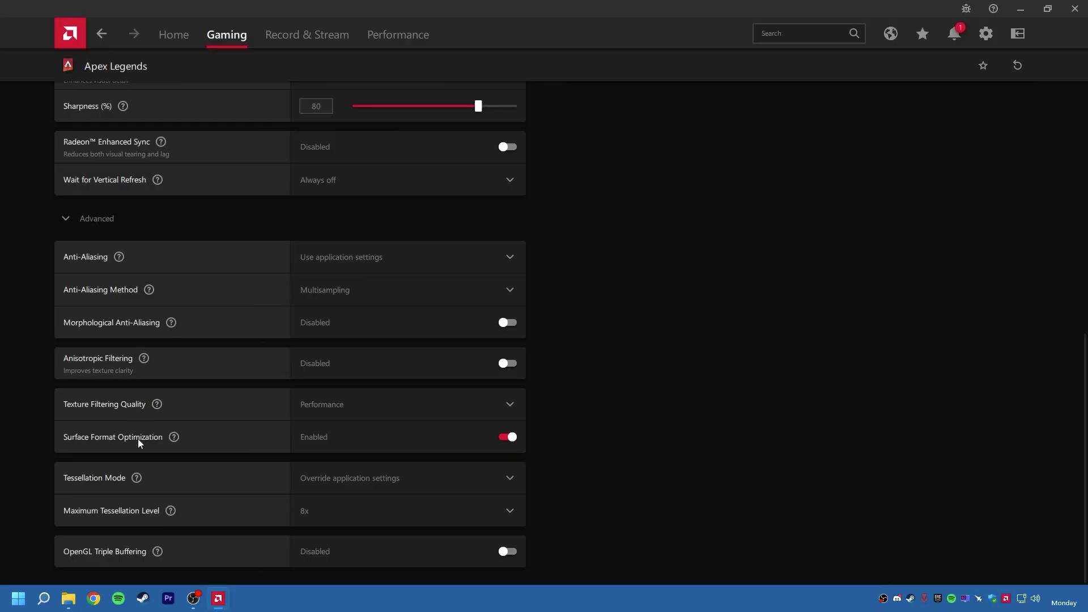
- Keep Surface Format Optimization enabled, set Tessellation Mode to Override application settings and Maximum Tessellation Level to 2x
click(509, 440)
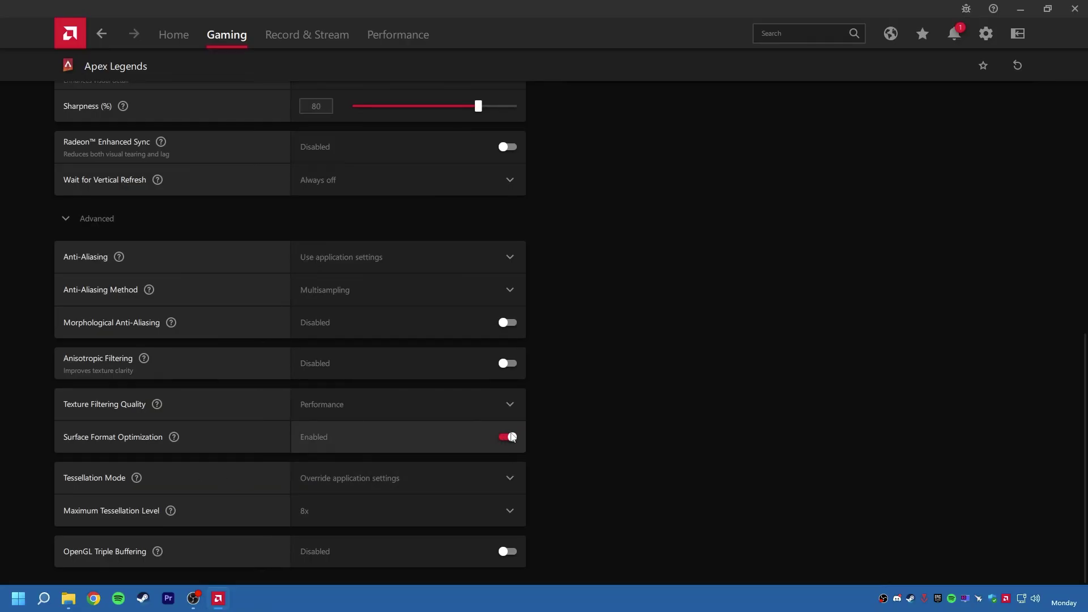
click(348, 481)
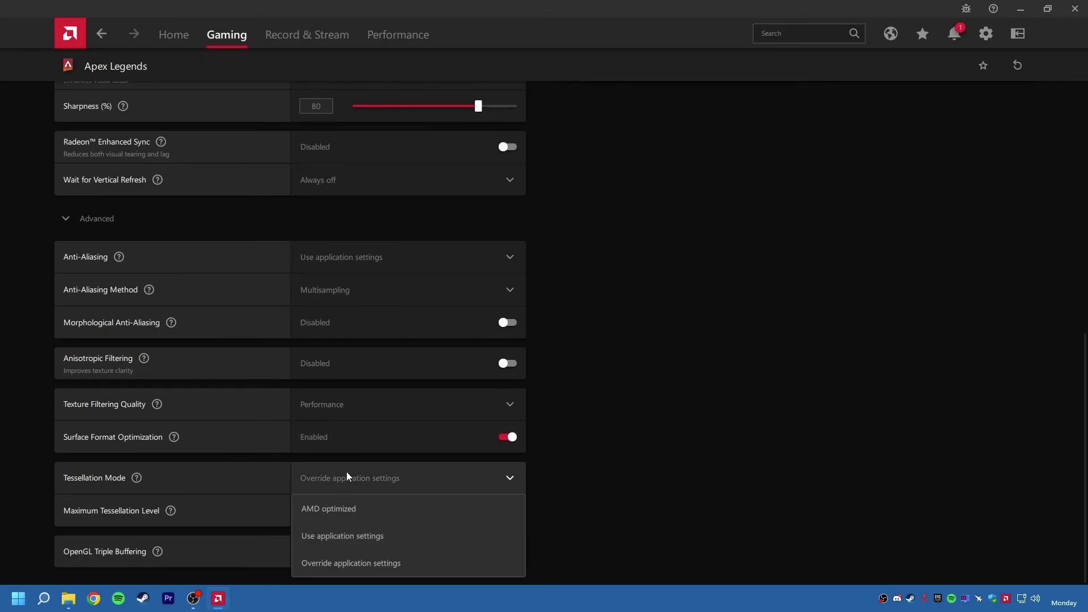
click(362, 559)
click(342, 519)
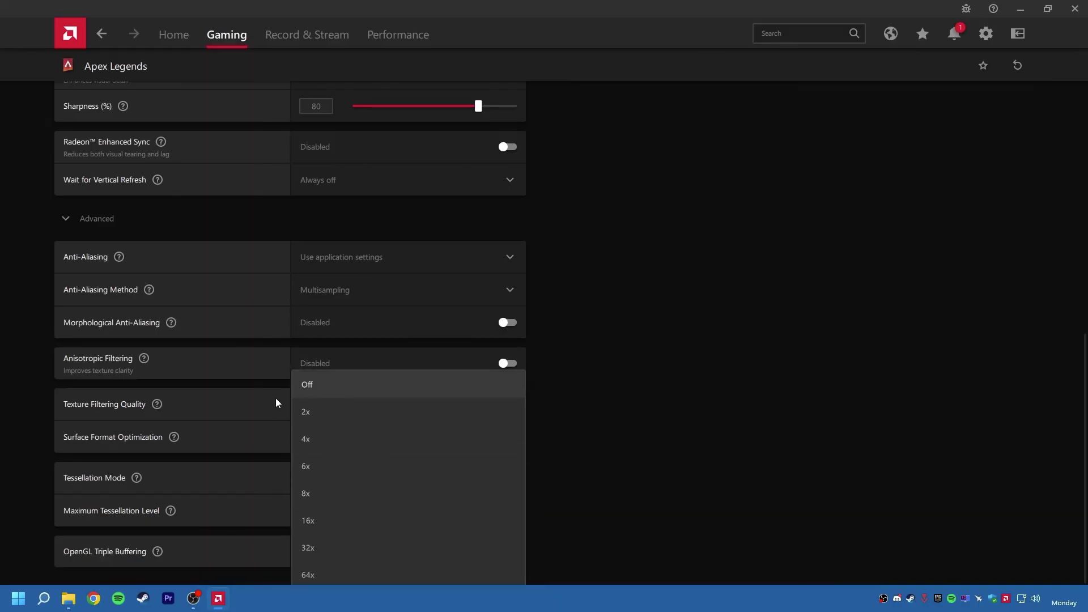
click(328, 413)
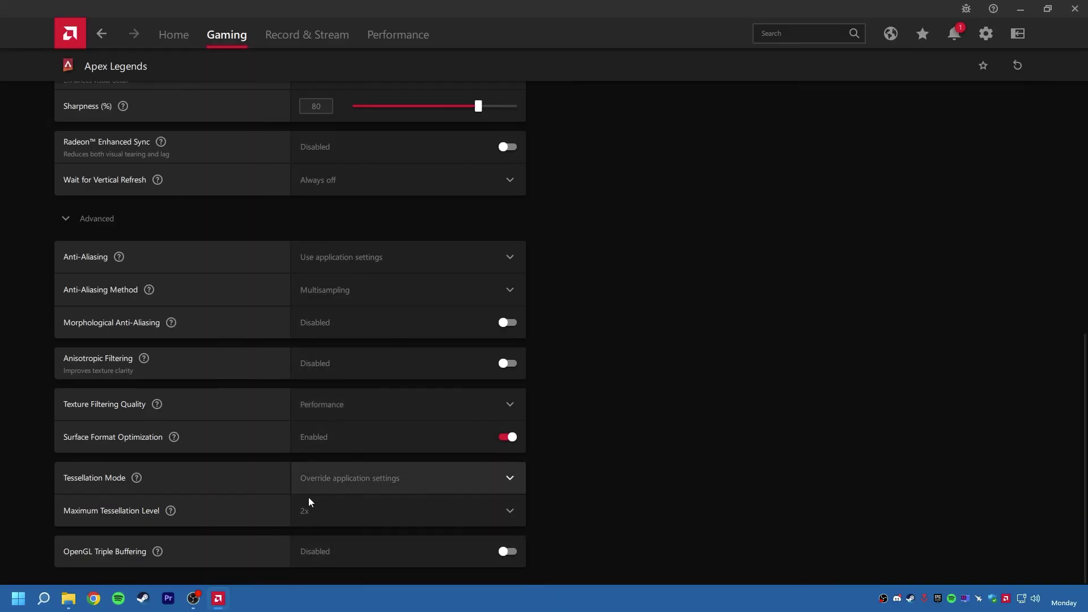
- Enable Custom Color for the display with brightness 5 and saturation 140, and close the AMD settings window
scroll(406, 489, up, 7)
scroll(542, 437, down, 2)
click(920, 379)
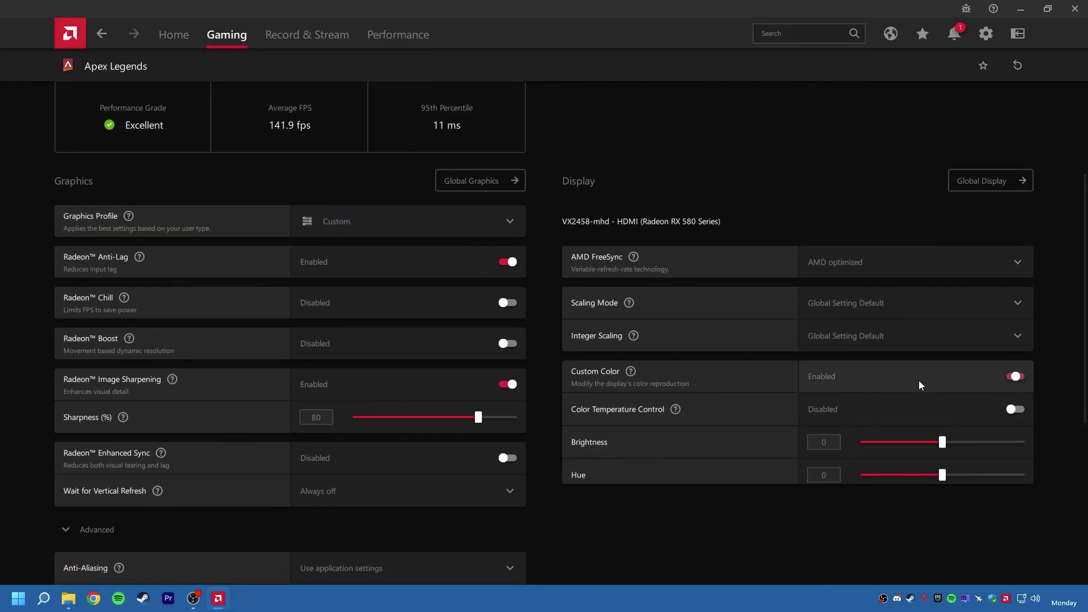
scroll(920, 379, down, 3)
scroll(922, 358, down, 2)
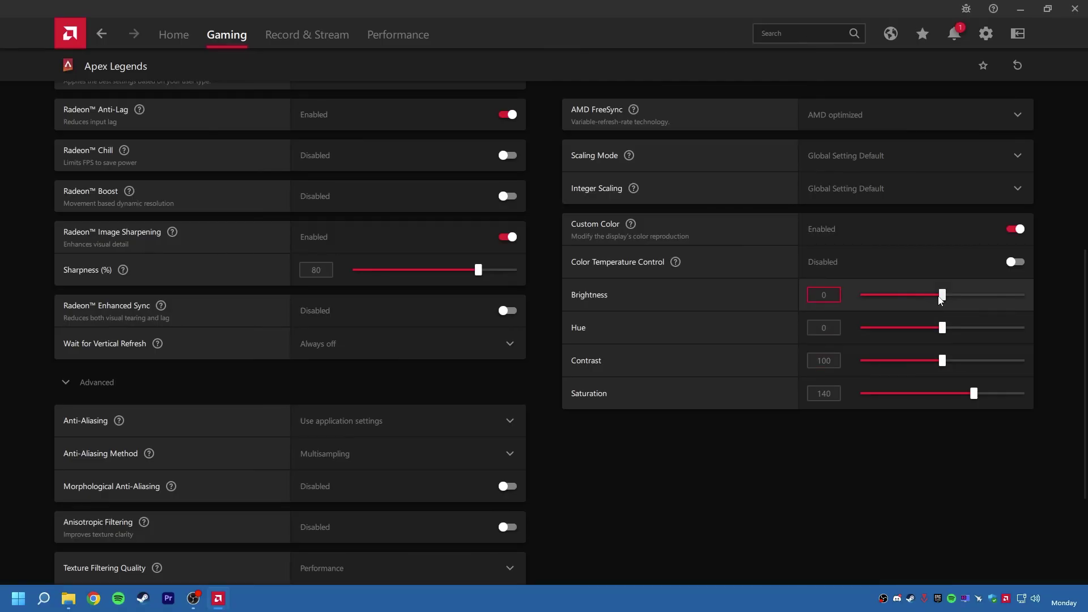
drag(974, 393, 928, 391)
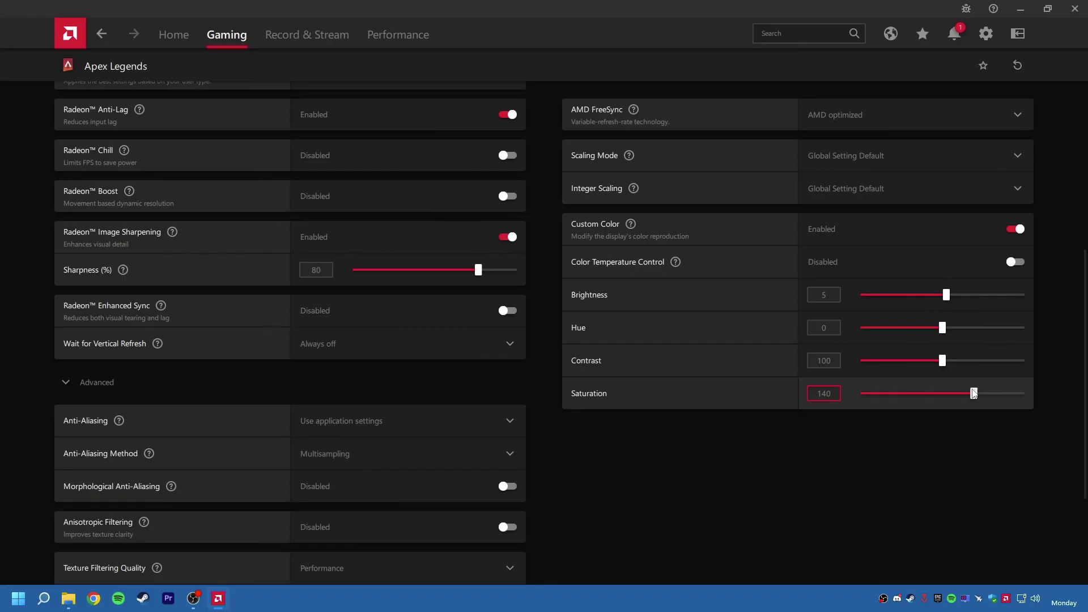
click(863, 426)
scroll(846, 396, down, 1)
scroll(846, 397, up, 1)
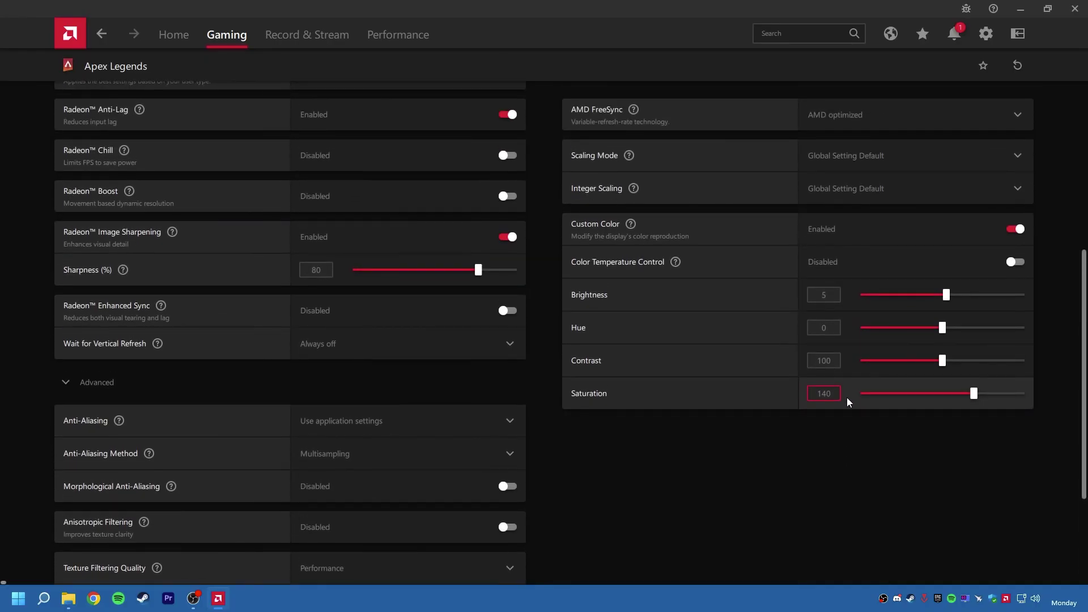
click(1075, 8)
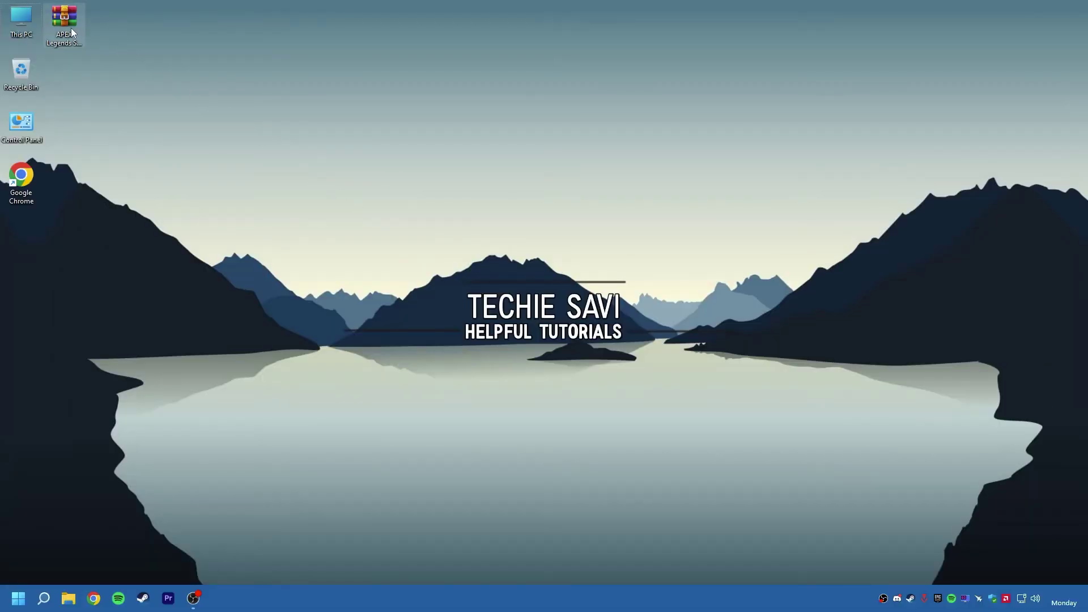
- Extract the APEX Legends S15 FPS BOOST PACK folder from its RAR archive to the desktop and close the archive
drag(71, 29, 211, 122)
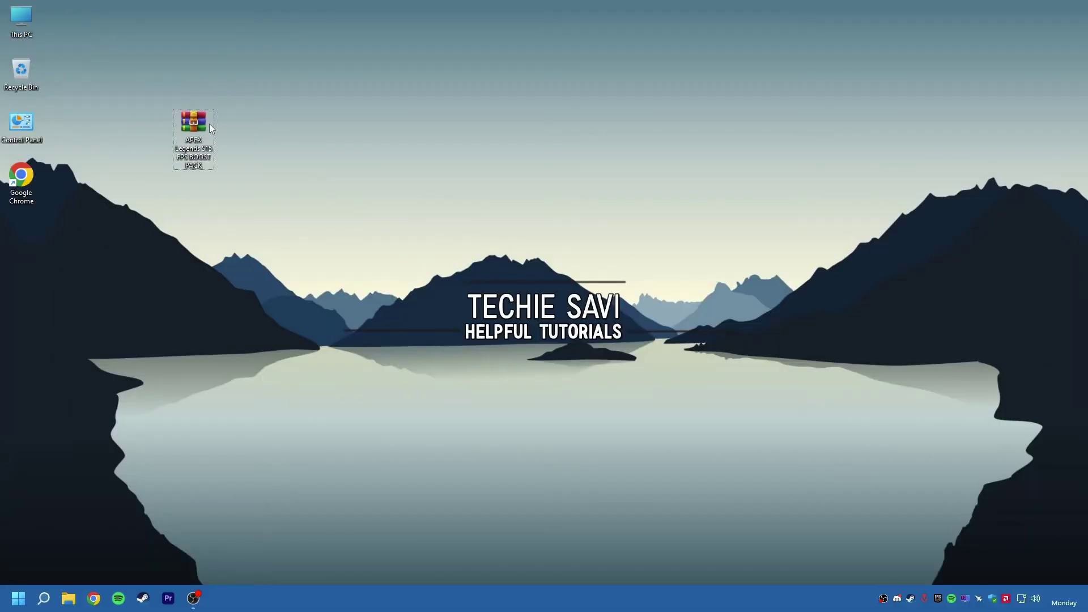
right_click(199, 141)
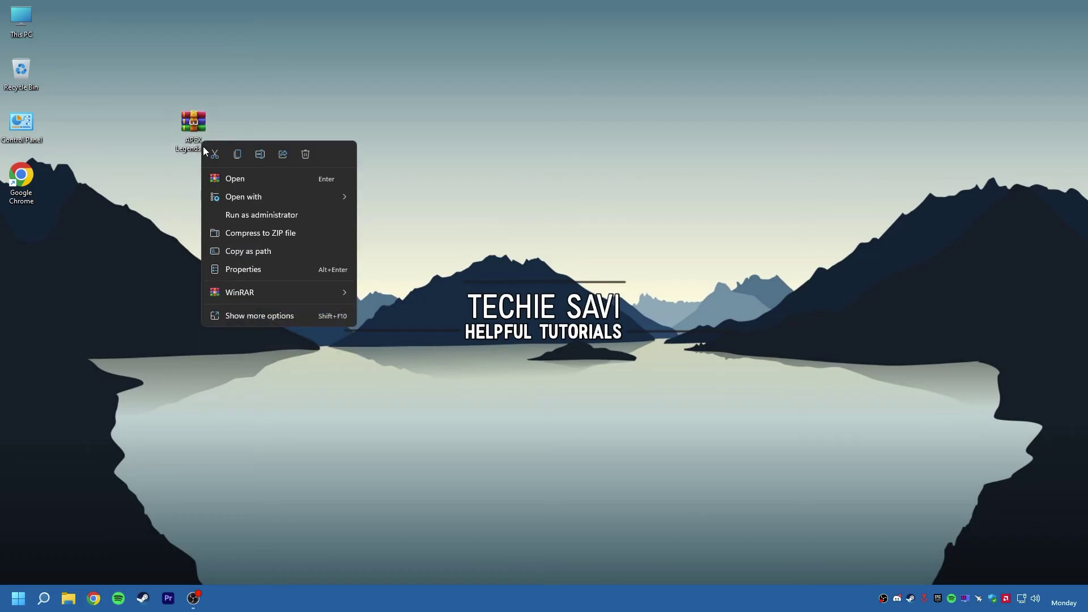
click(219, 178)
click(153, 183)
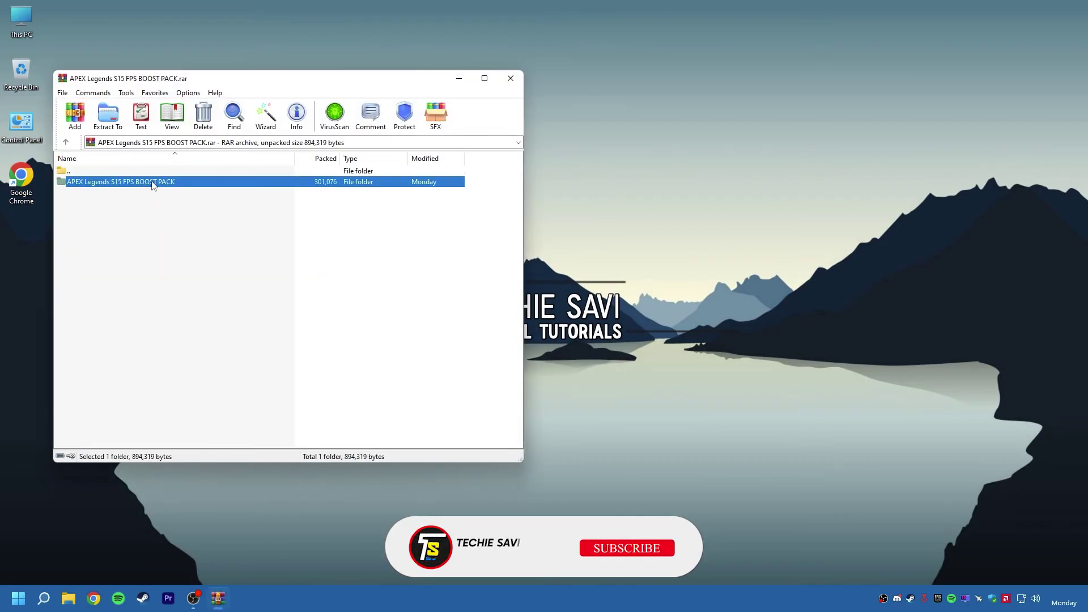
drag(506, 208, 239, 181)
click(520, 78)
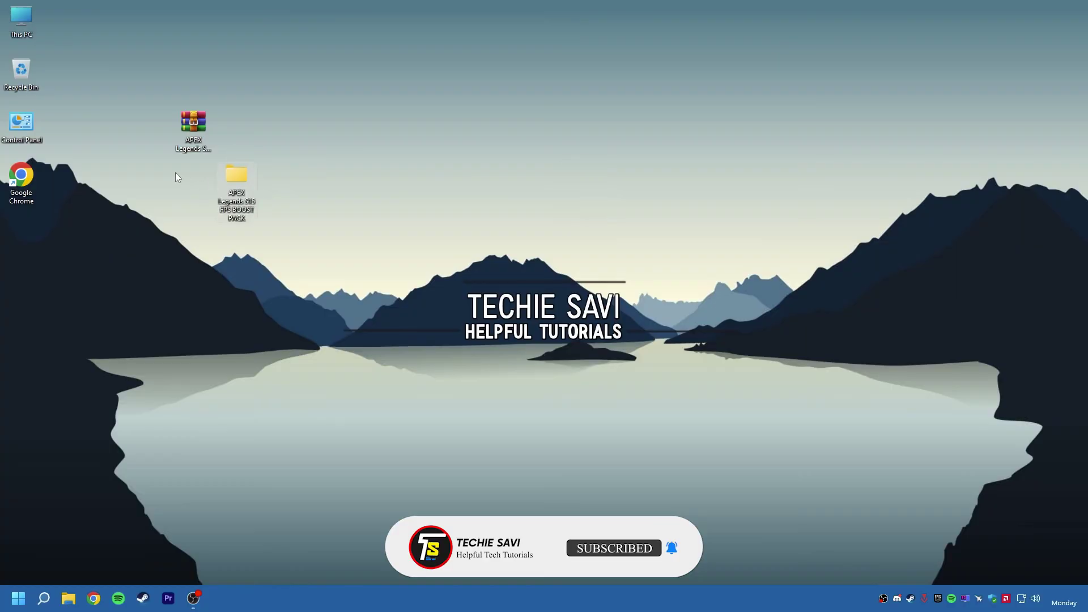
- Open the extracted APEX Legends S15 FPS BOOST PACK folder and go into 1 - CPU Performance Tweaks
right_click(236, 194)
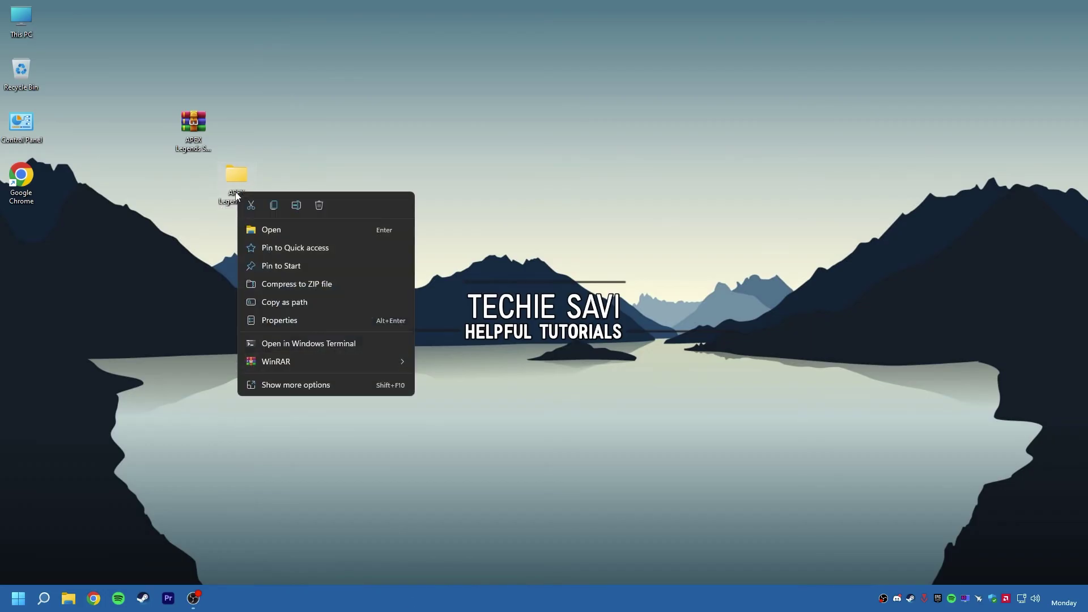
click(253, 226)
drag(384, 232, 420, 160)
click(352, 233)
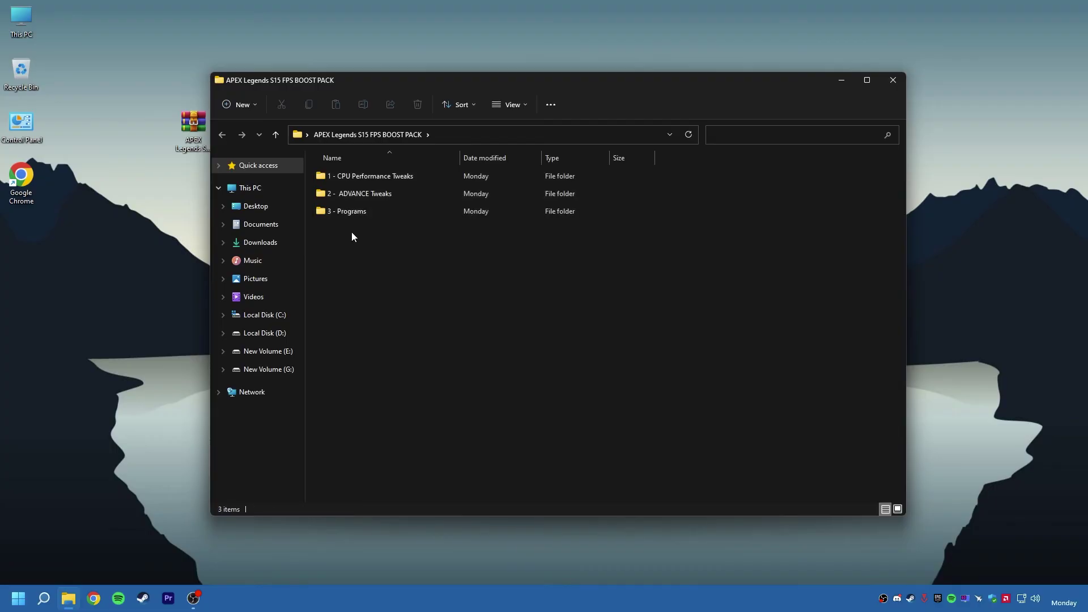
double_click(384, 176)
drag(366, 249, 440, 148)
click(414, 238)
click(394, 177)
drag(371, 239, 409, 156)
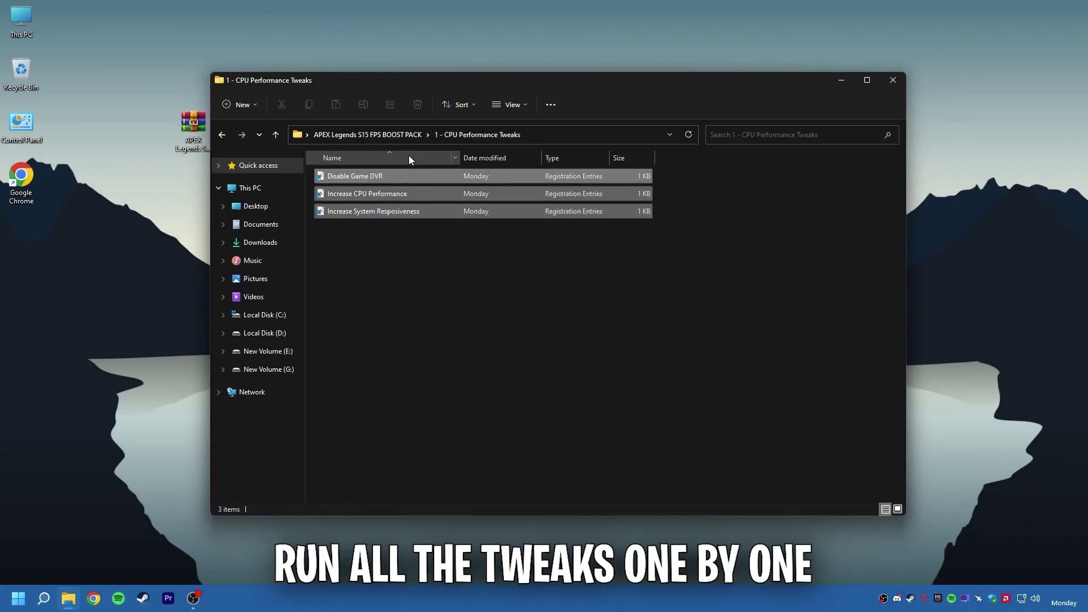
- Run the Disable Game DVR registry file and accept adding it to the registry
right_click(367, 168)
click(361, 189)
double_click(358, 176)
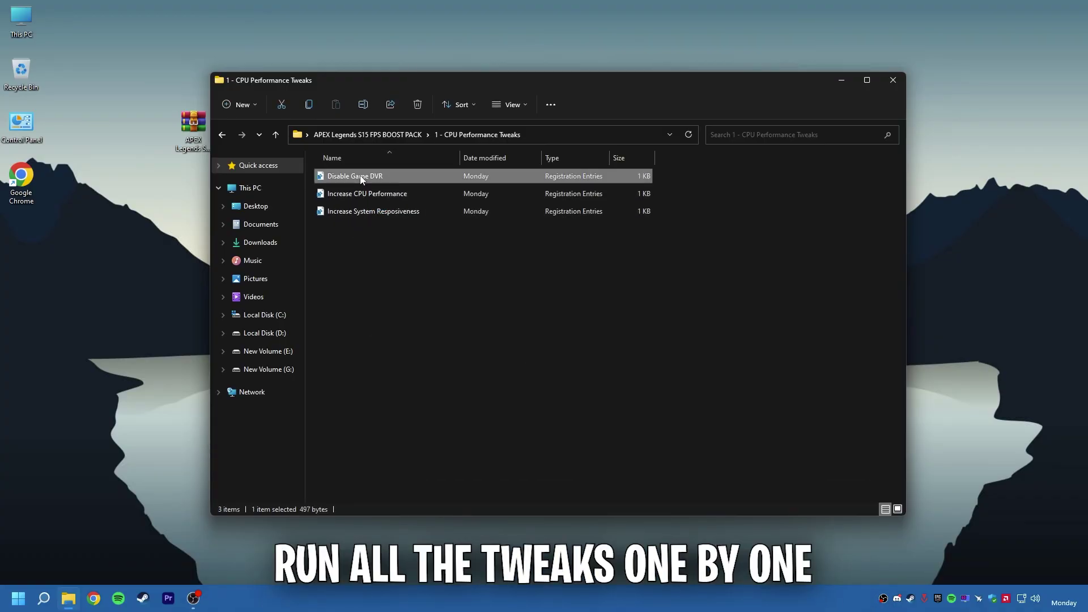
click(630, 315)
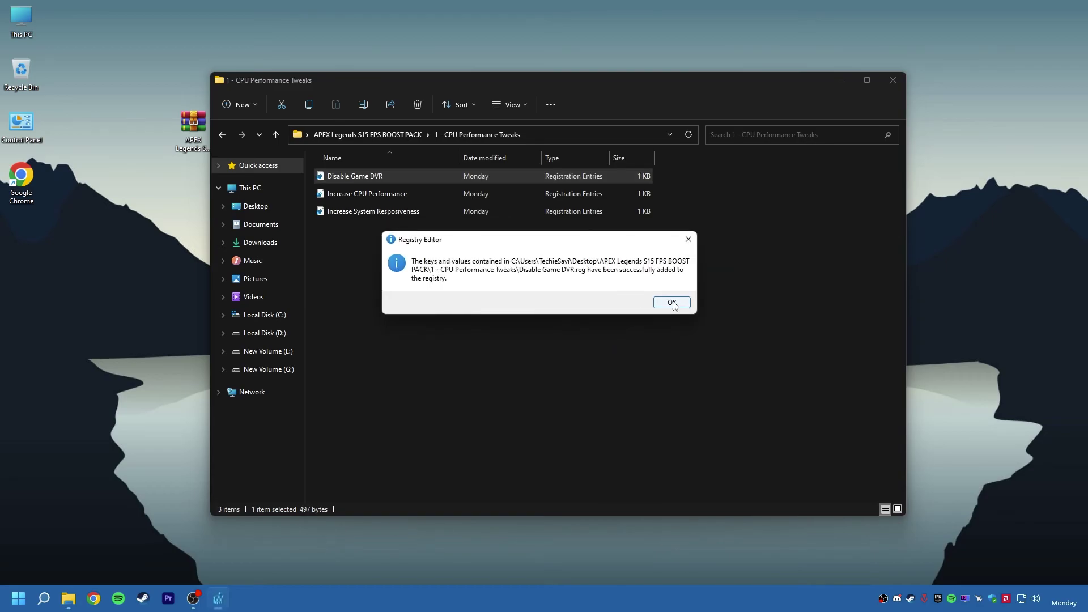
click(670, 301)
- Run the Increase CPU Performance registry file and accept adding it to the registry
click(375, 194)
double_click(375, 195)
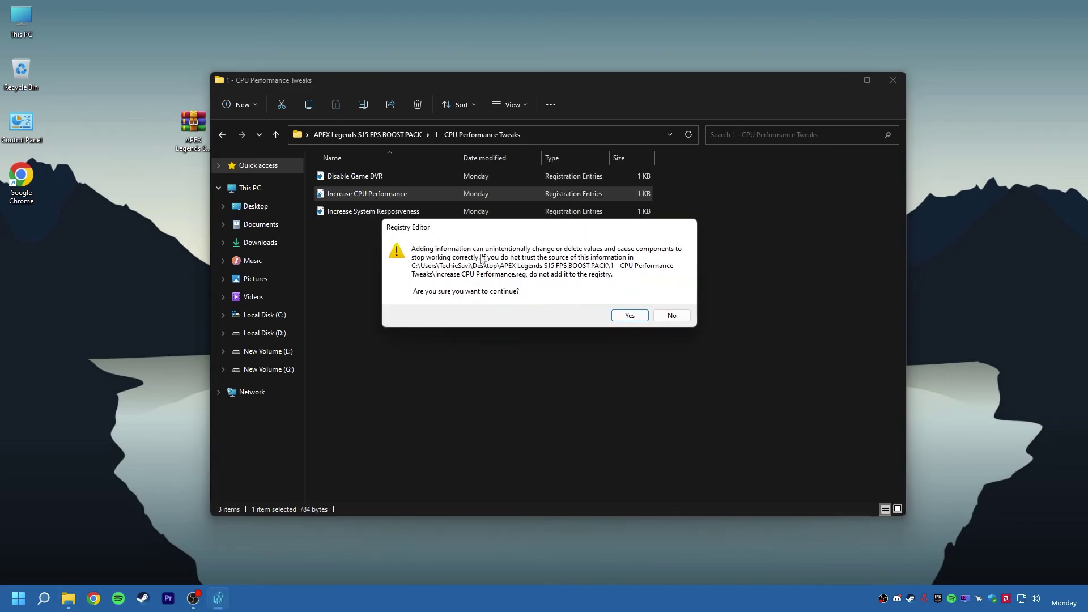
click(630, 315)
click(671, 301)
- Run the Increase System Resposiveness registry file and accept adding it to the registry
click(390, 221)
double_click(388, 213)
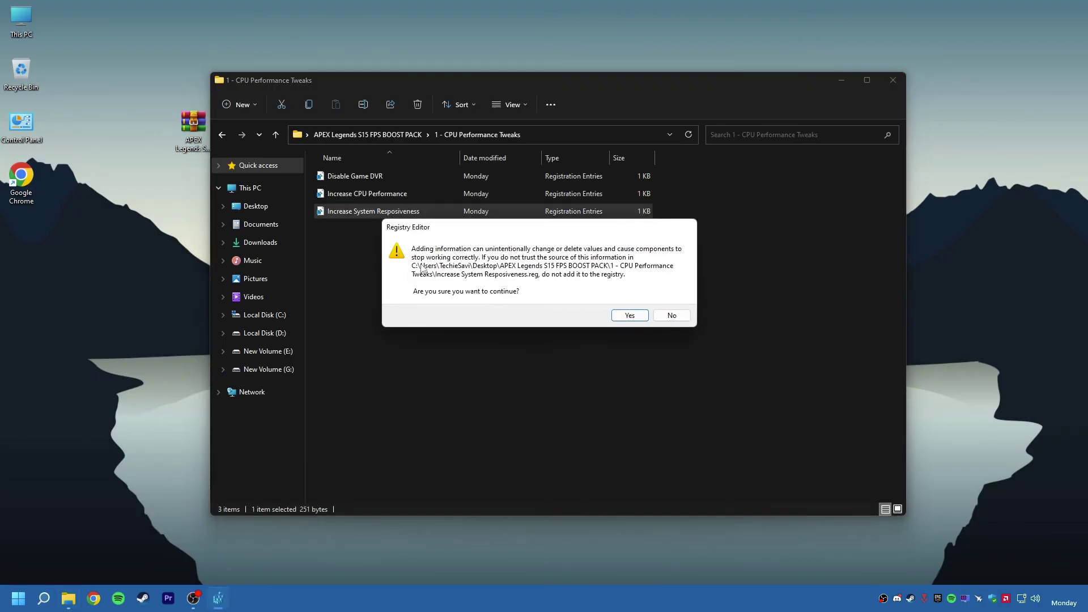
click(623, 317)
click(673, 301)
- Return to the boost pack's main folder and open 2 - ADVANCE Tweaks
click(379, 137)
click(399, 196)
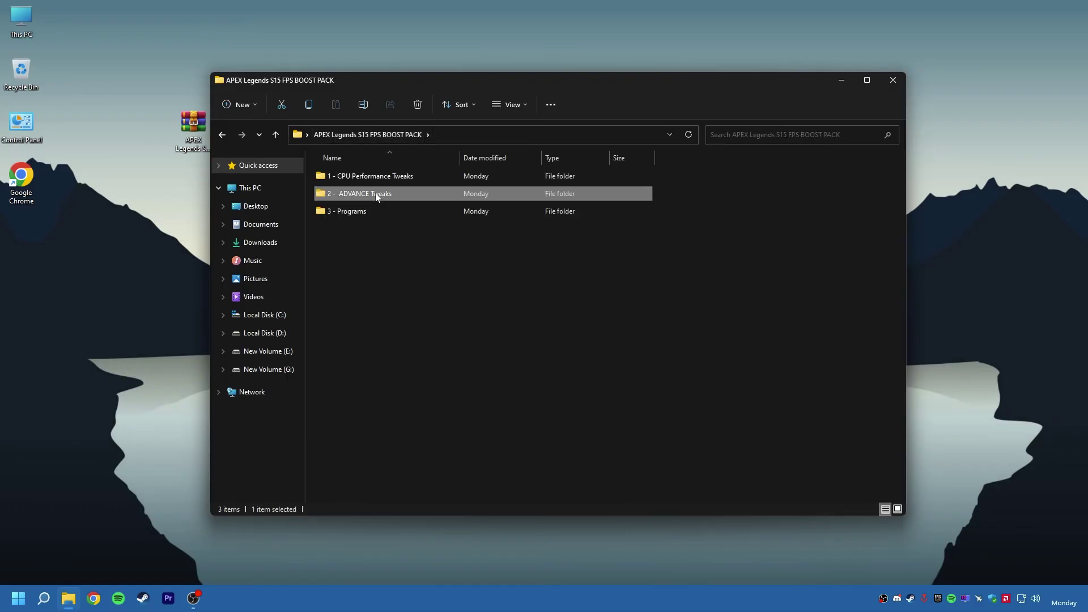
double_click(401, 197)
drag(358, 283, 396, 175)
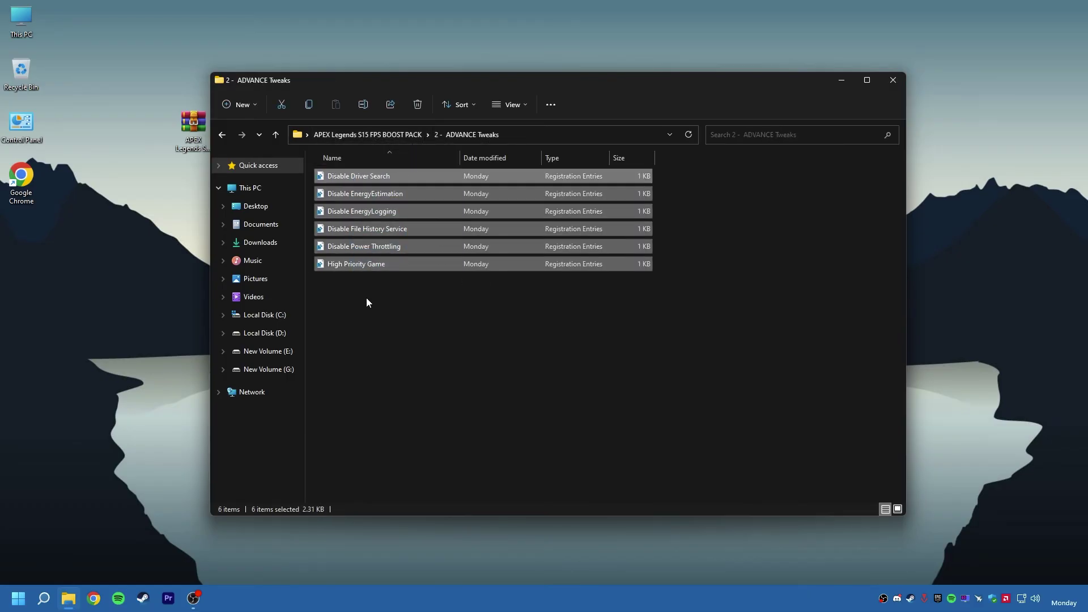
click(396, 314)
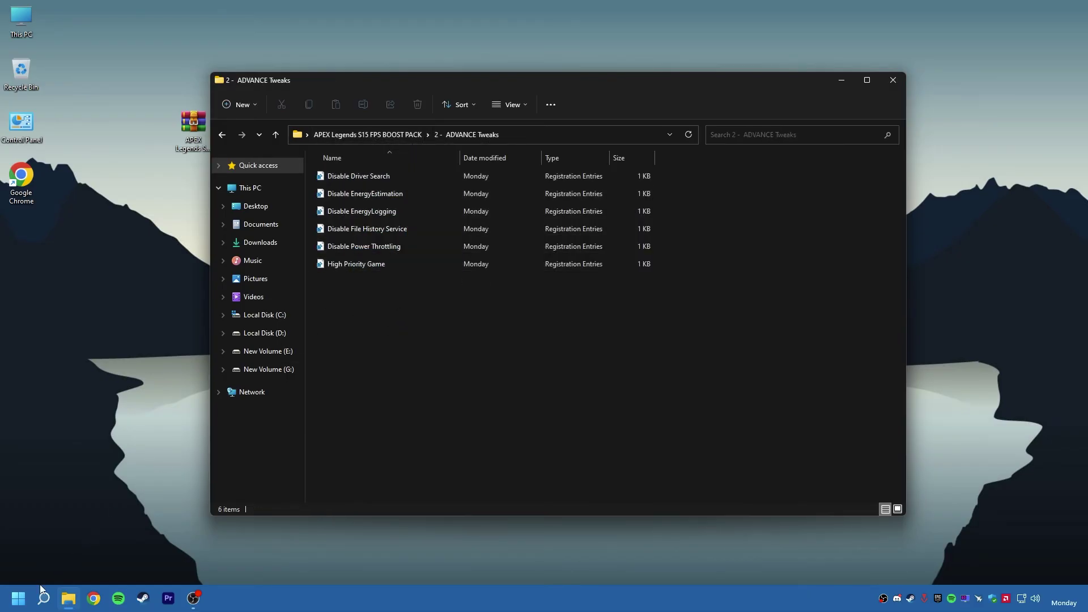
- Search Windows for Create a restore point and open the System Protection settings
click(17, 599)
text(C)
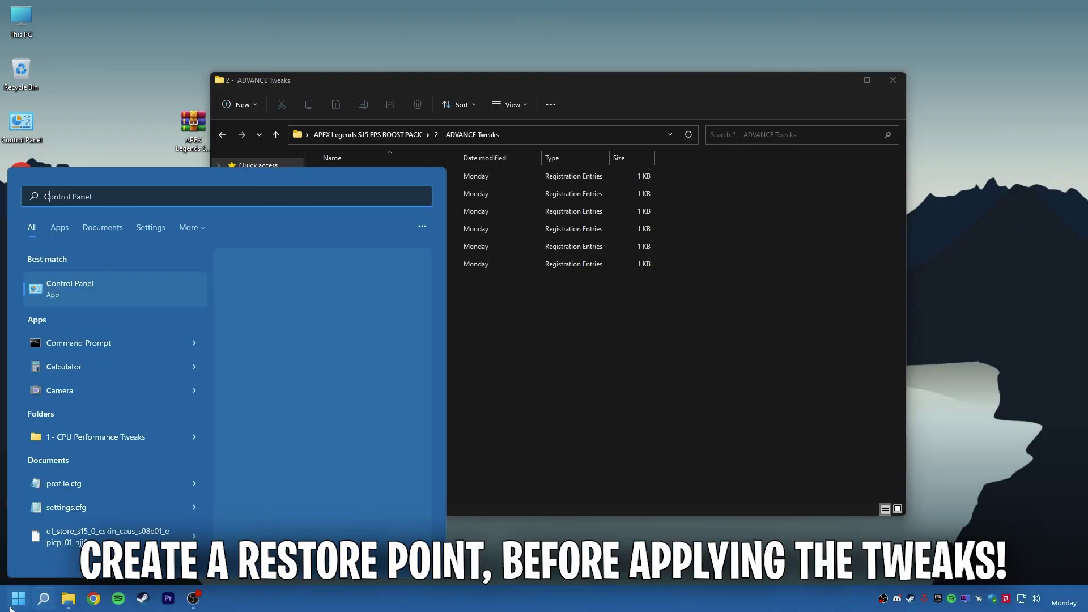
text(reate a re)
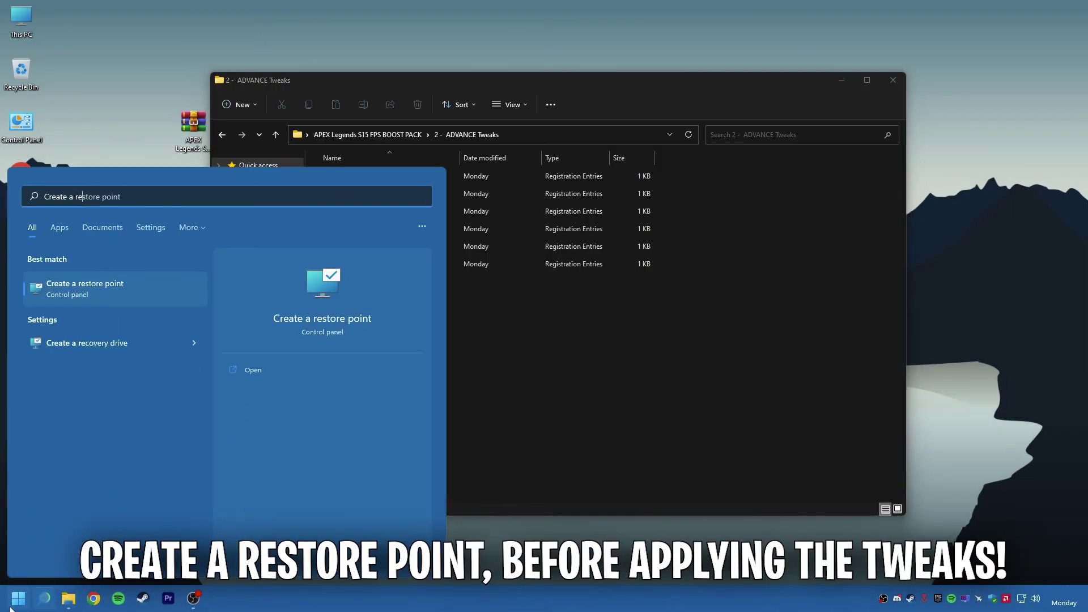
text(store ppoint)
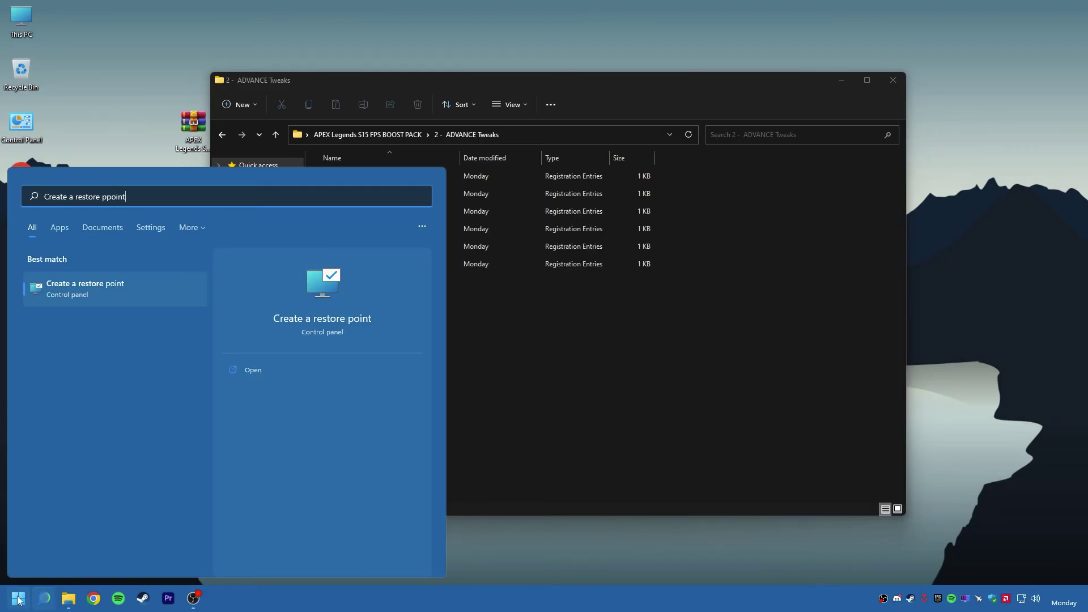
click(107, 295)
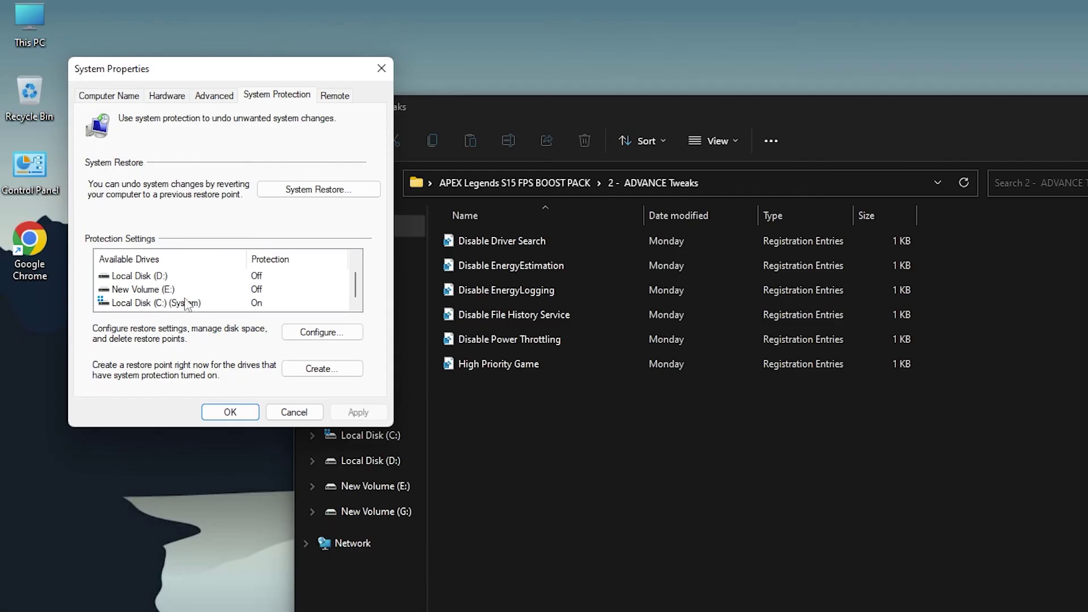
- Create a restore point for the C: system drive described as "restore!!!" and close System Properties
click(141, 225)
click(315, 369)
text(restore!!!)
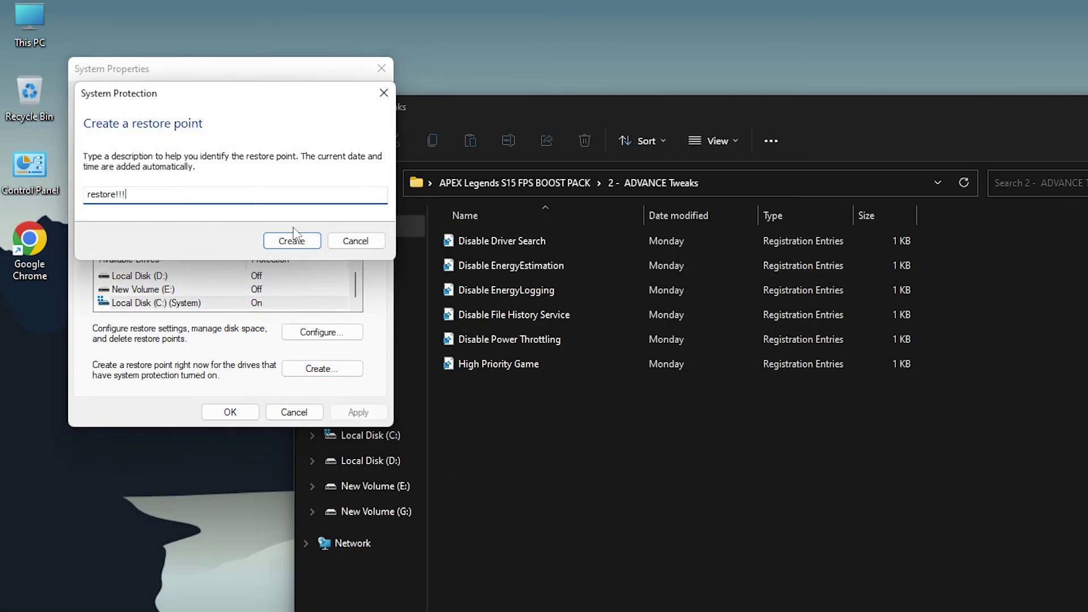
click(293, 237)
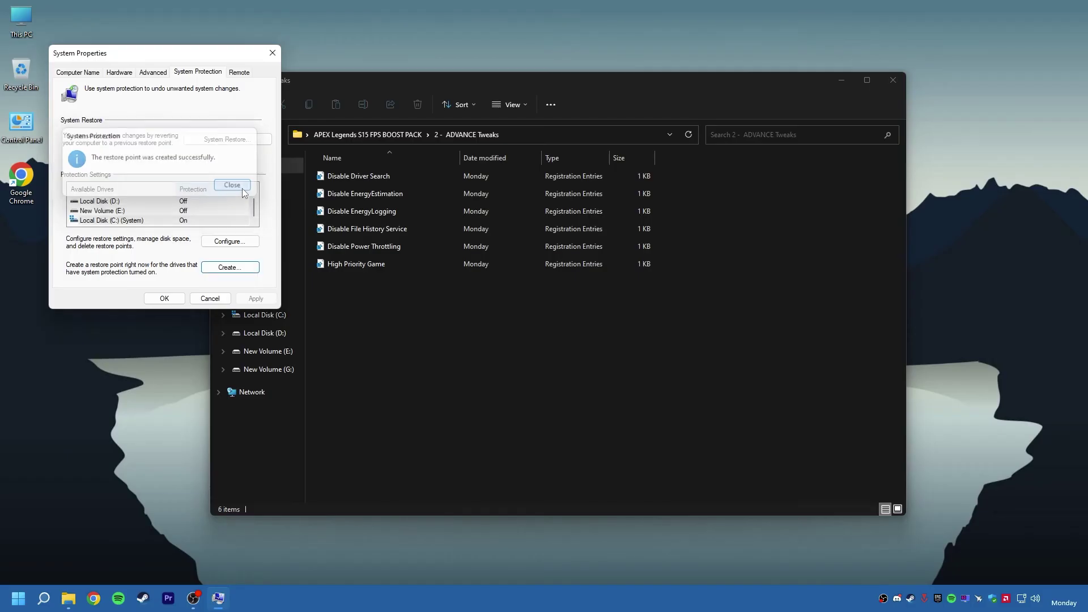
click(328, 253)
click(231, 413)
- Run the Disable Driver Search registry file from 2 - ADVANCE Tweaks and add it to the registry
drag(338, 332, 374, 172)
click(404, 327)
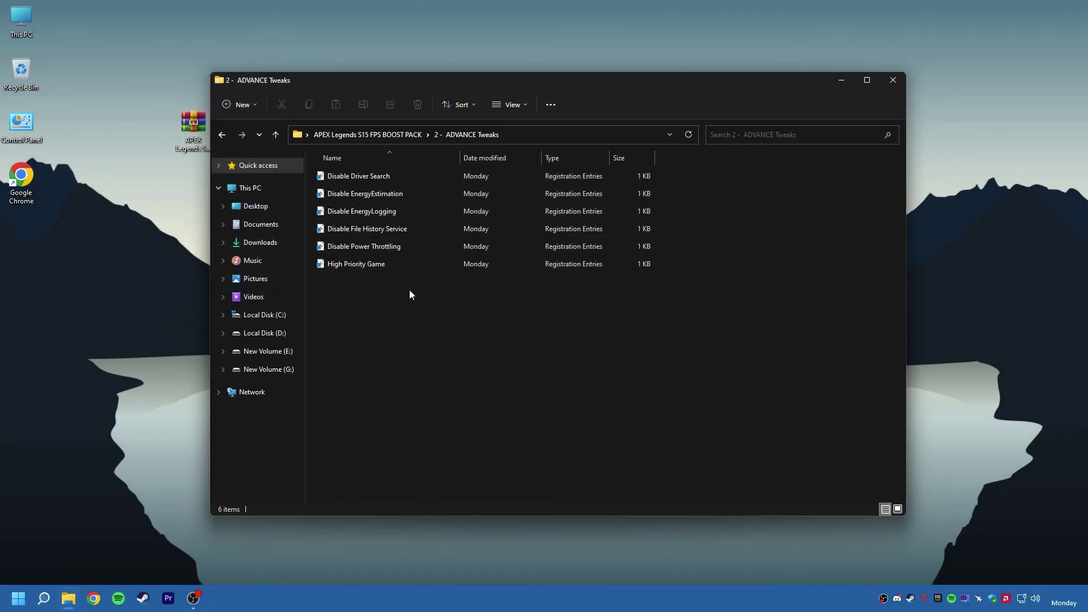
right_click(362, 177)
click(410, 218)
click(629, 316)
click(671, 302)
- Merge the Disable EnergyEstimation tweak into the registry
click(371, 195)
right_click(373, 196)
click(403, 228)
click(630, 316)
click(671, 302)
- Merge the Disable EnergyLogging and Disable File History Service tweaks into the registry
double_click(353, 206)
click(629, 316)
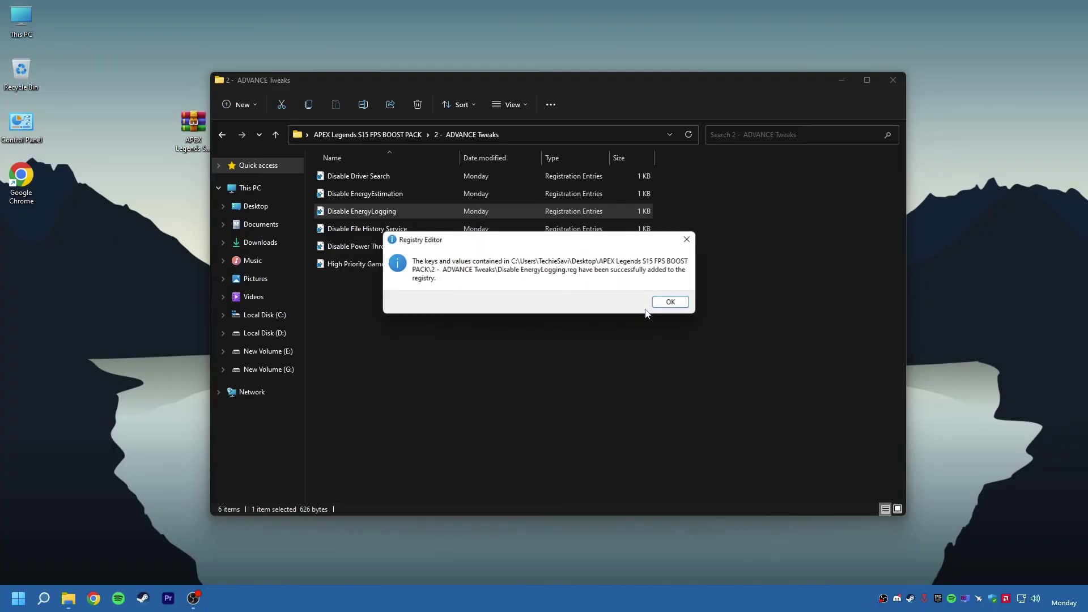
click(670, 302)
double_click(392, 230)
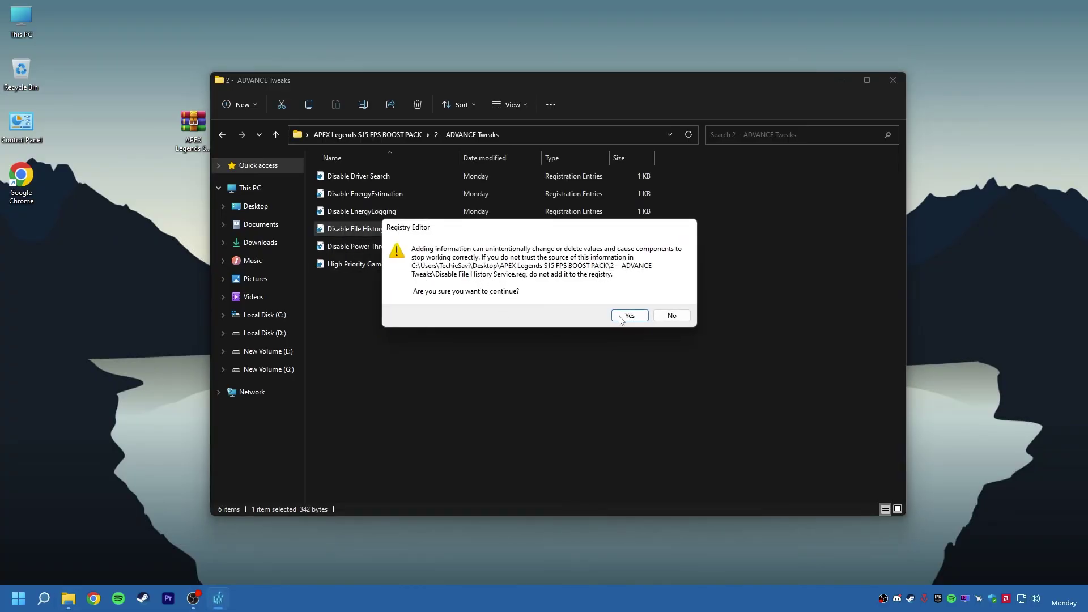
click(629, 316)
click(670, 301)
- Merge the Disable Power Throttling and High Priority Game tweaks into the registry
double_click(396, 246)
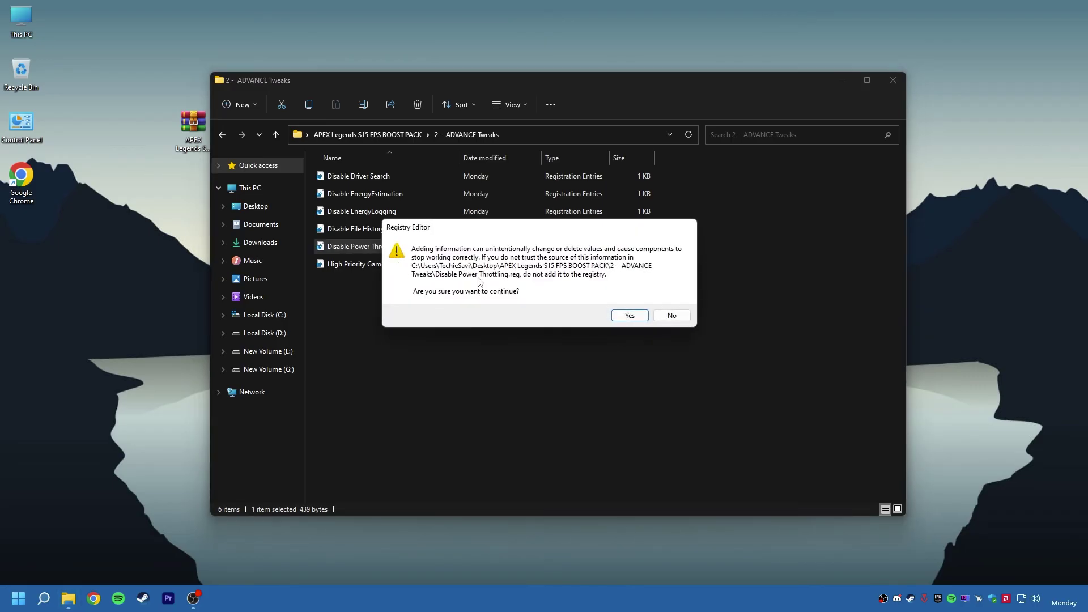
click(640, 316)
click(671, 302)
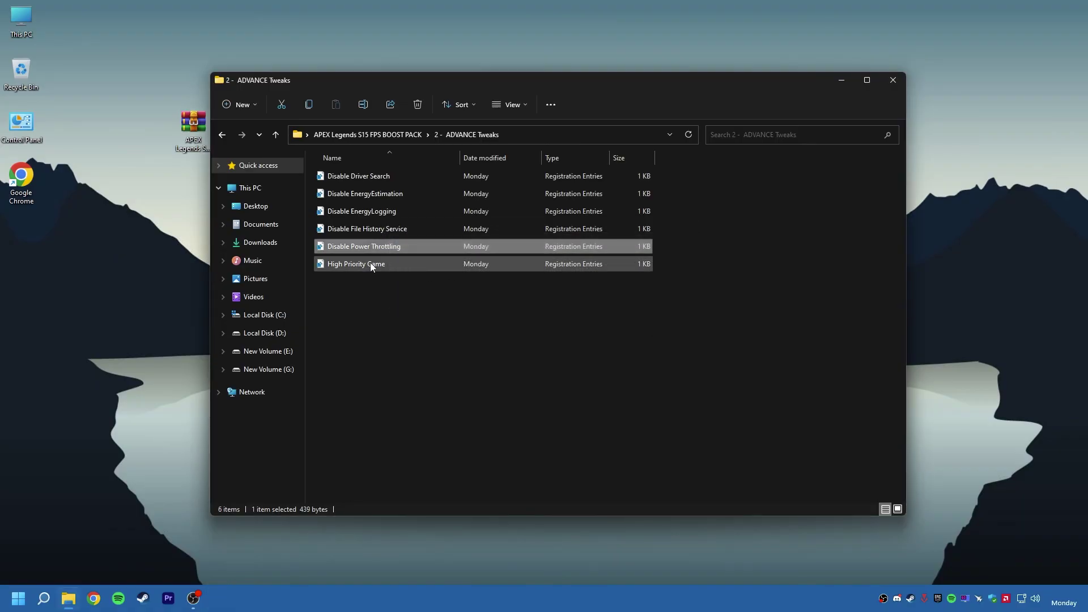
double_click(371, 266)
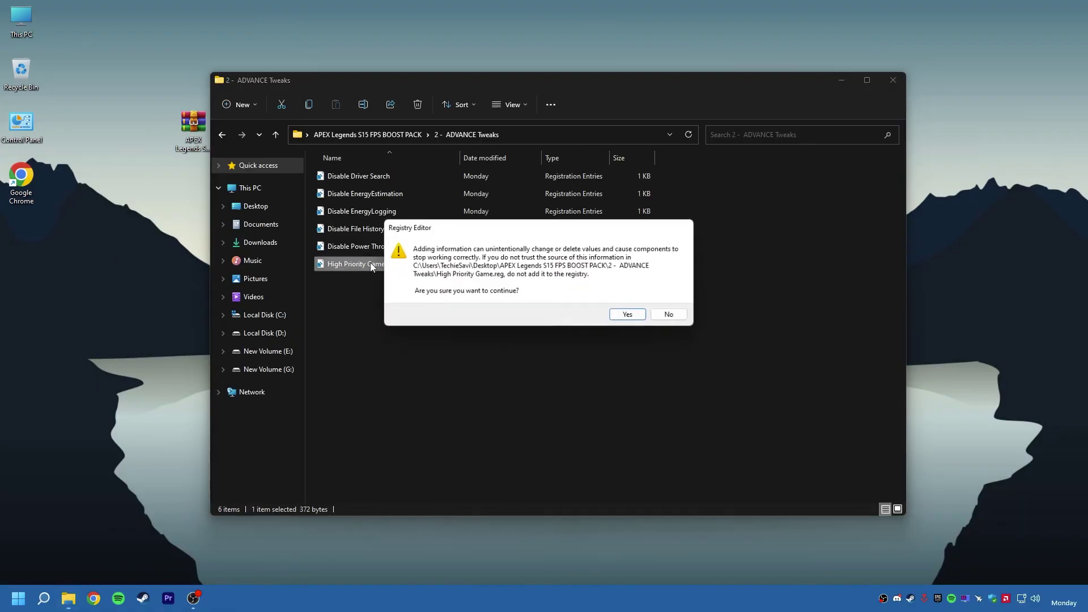
click(625, 315)
click(672, 302)
- Launch AutoRuns from the boost pack's 3 - Programs folder and clear the folder window away behind it
click(363, 134)
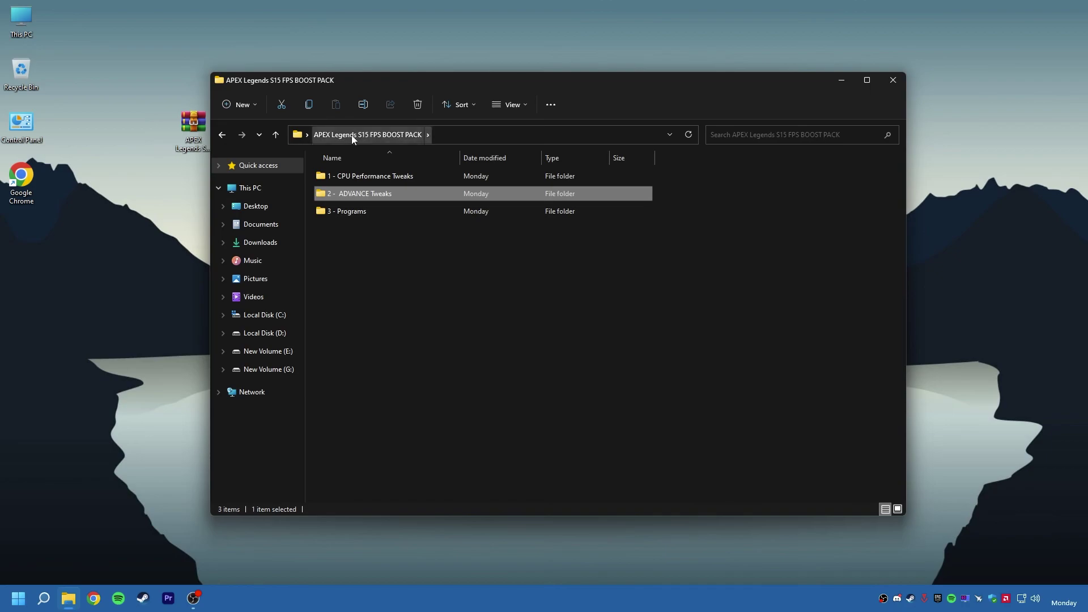
click(375, 211)
double_click(382, 211)
drag(352, 229, 386, 170)
click(339, 226)
click(338, 178)
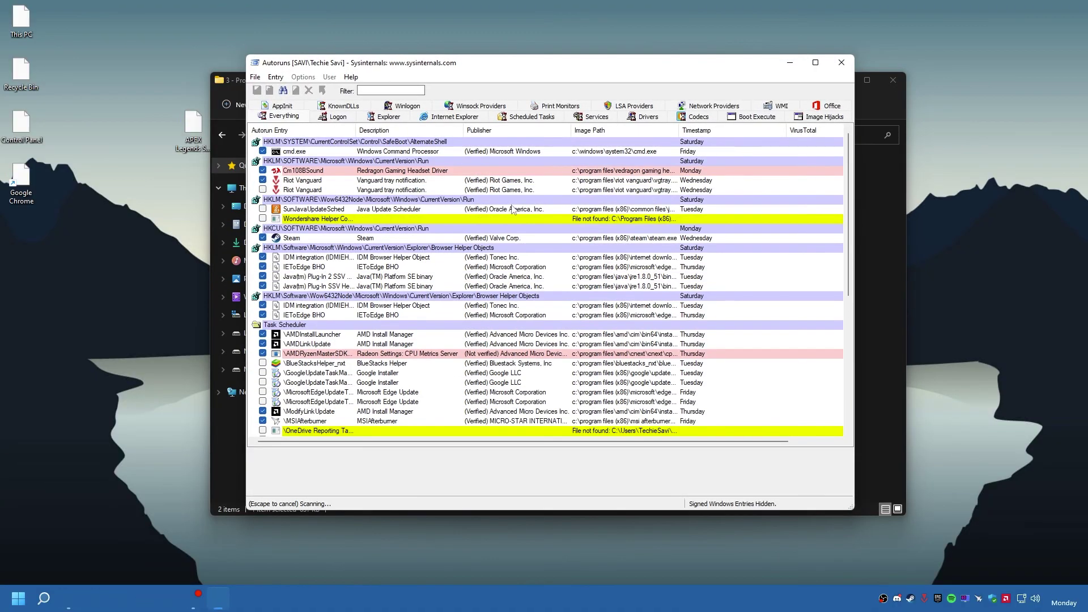
click(886, 114)
click(842, 80)
drag(254, 62, 143, 48)
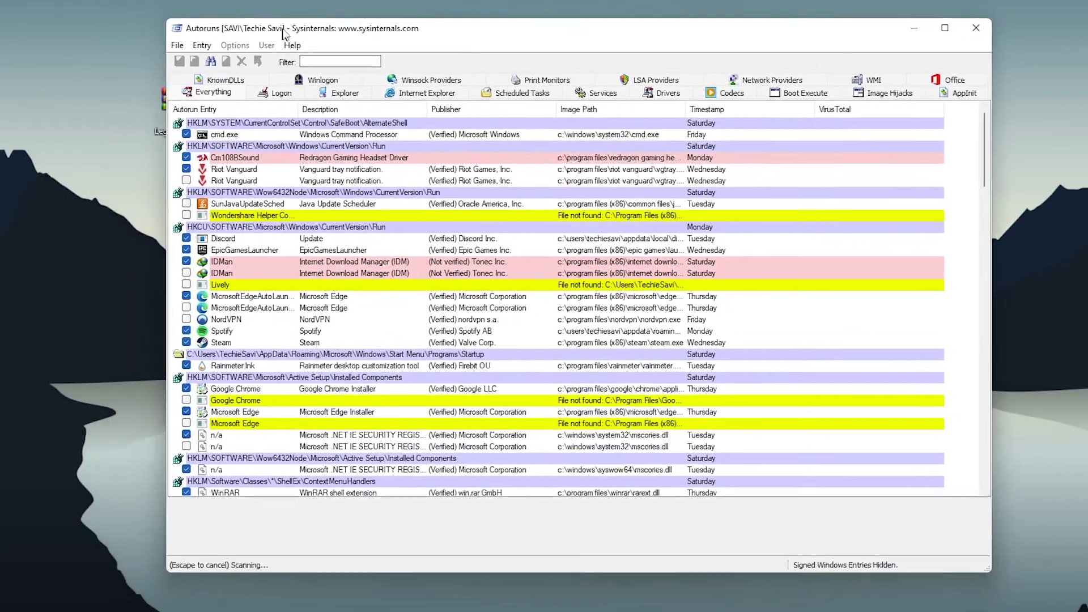
drag(282, 34, 284, 33)
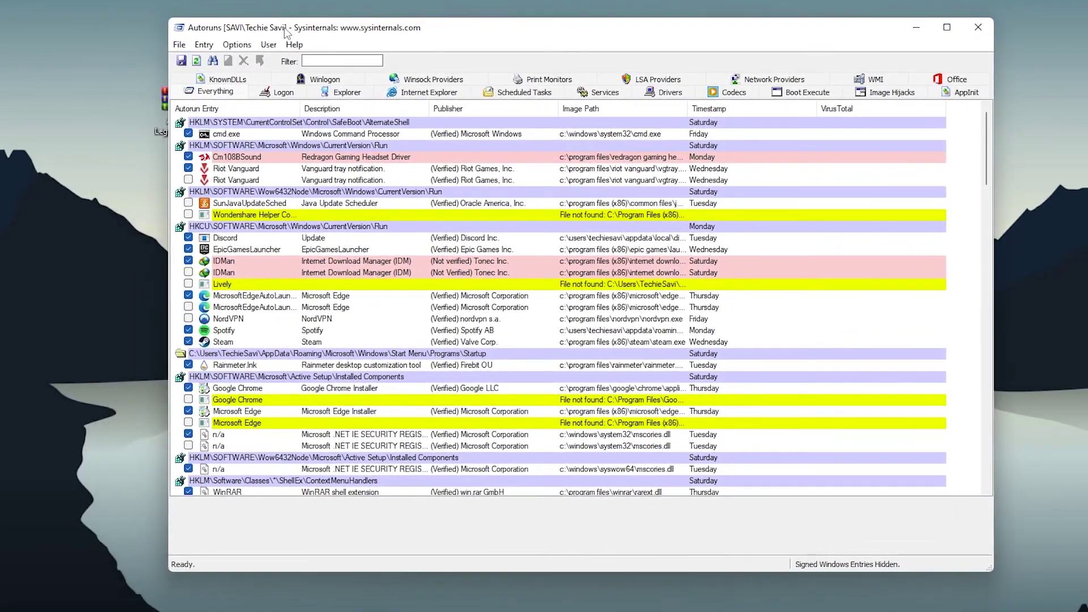
- Disable the cmd.exe, EpicGamesLauncher, IDMan and MicrosoftEdgeAutoLaunch entries among the logon autoruns
click(282, 93)
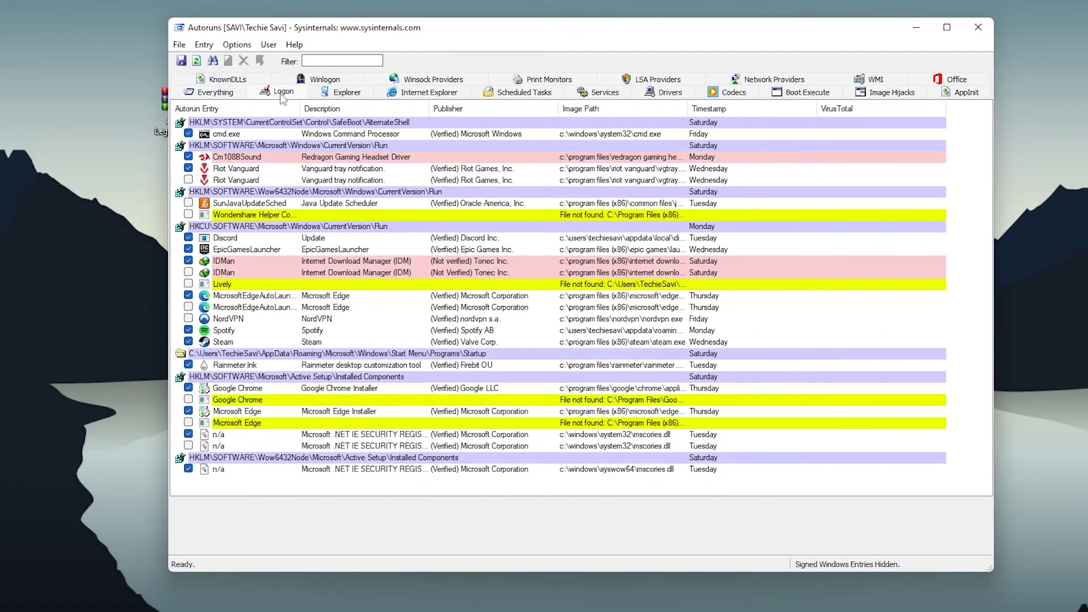
click(189, 134)
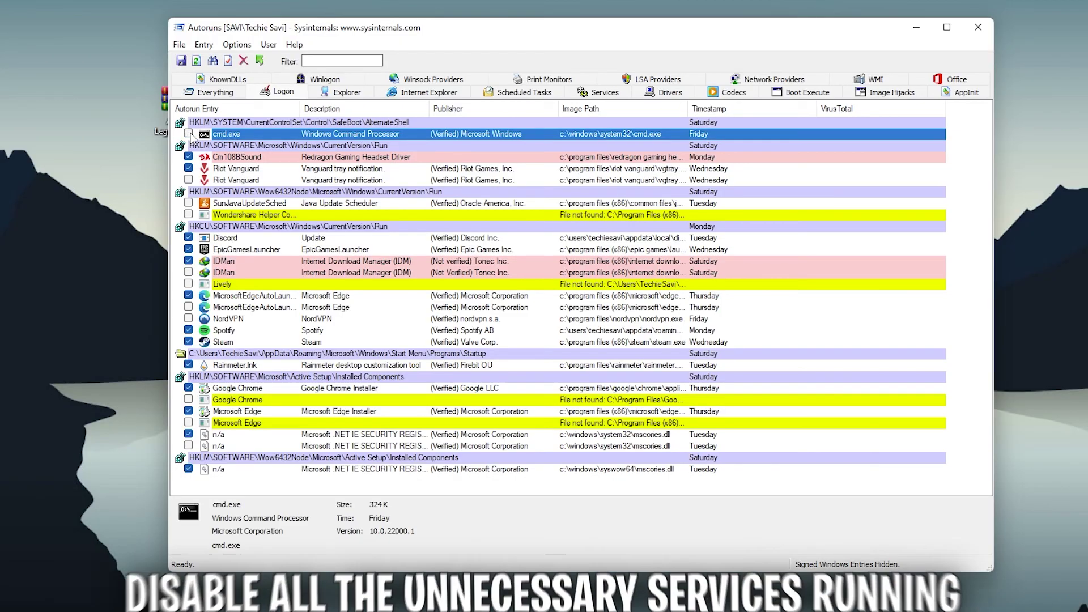
click(188, 249)
click(189, 261)
click(188, 295)
- Disable the Rainmeter, Google Chrome, Microsoft Edge and first .NET IE security logon entries, and close Autoruns
click(189, 365)
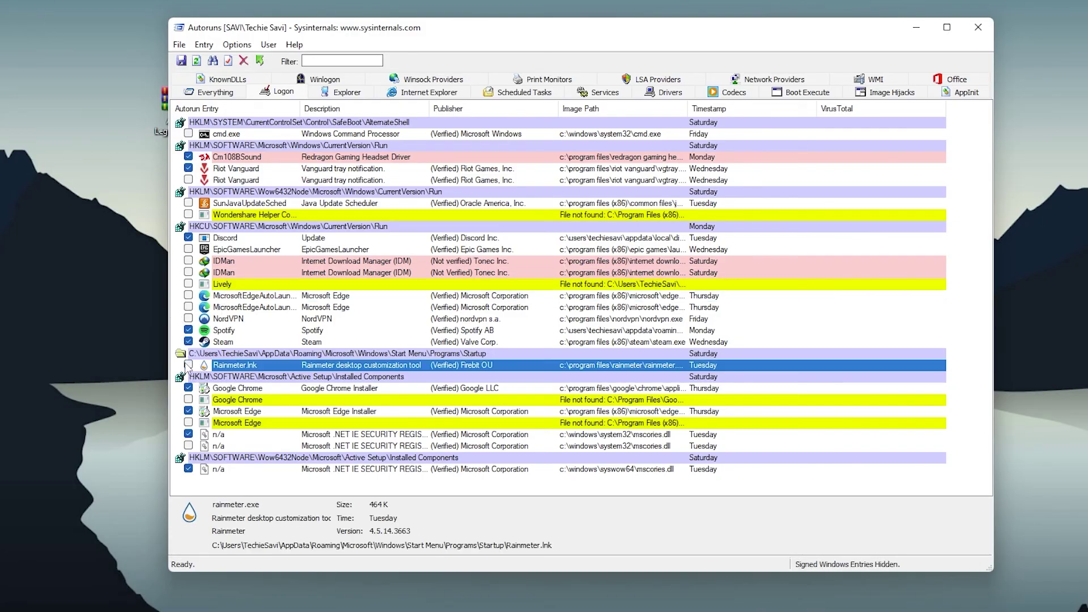
click(189, 387)
click(188, 411)
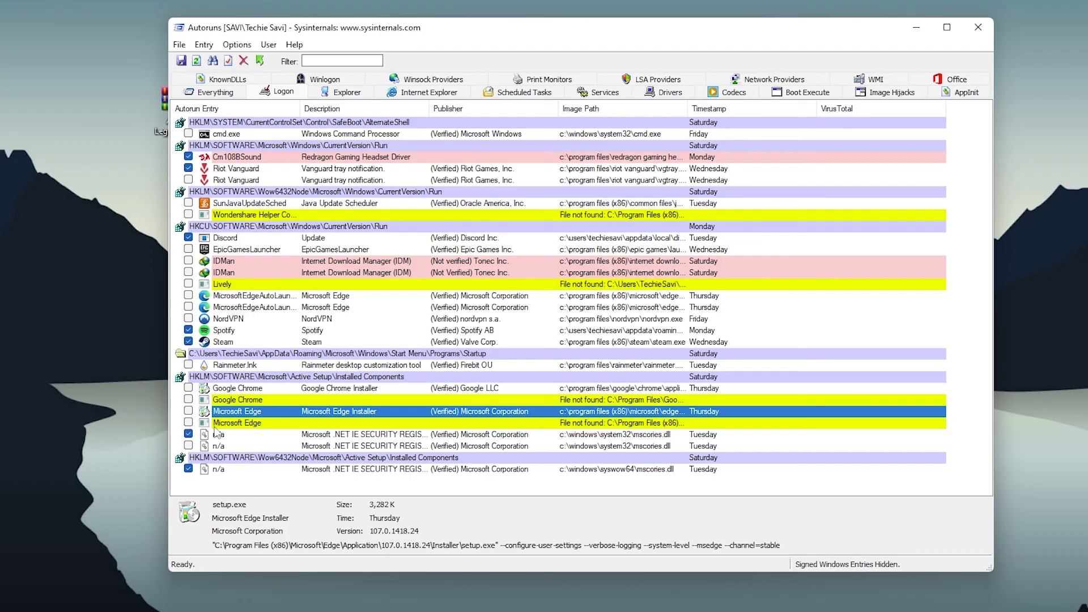
click(188, 434)
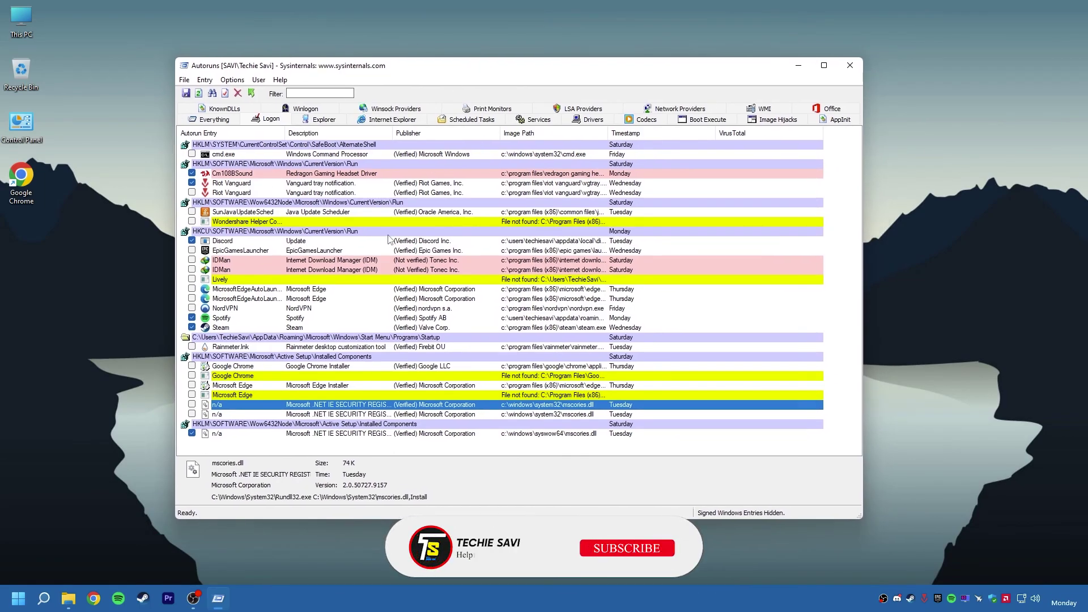
click(849, 65)
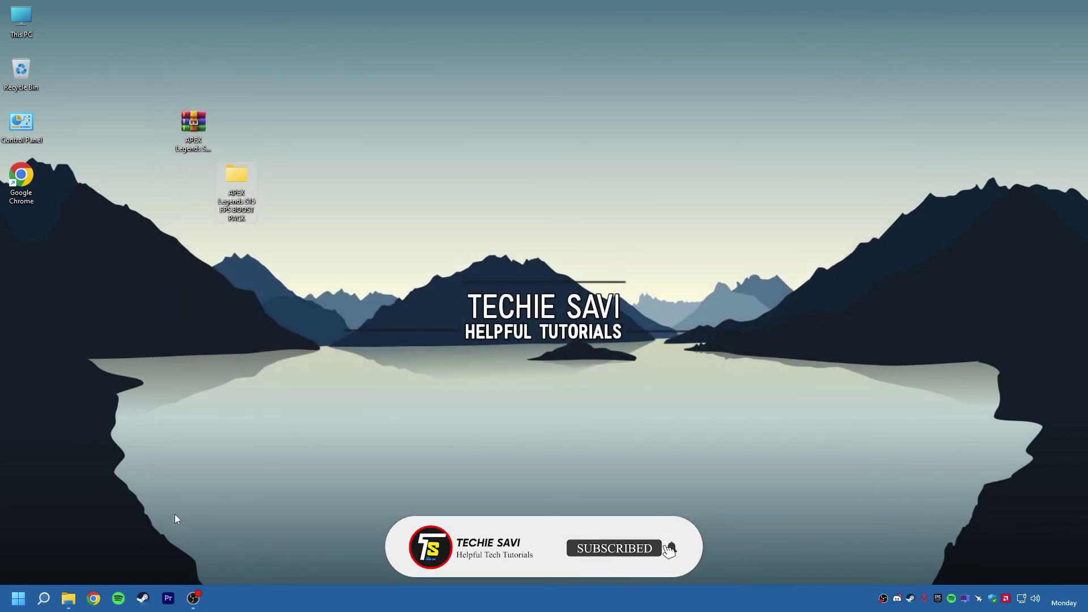
- Run TimerResolution from the 3 - Programs folder and set the timer to its maximum resolution
click(75, 599)
click(437, 194)
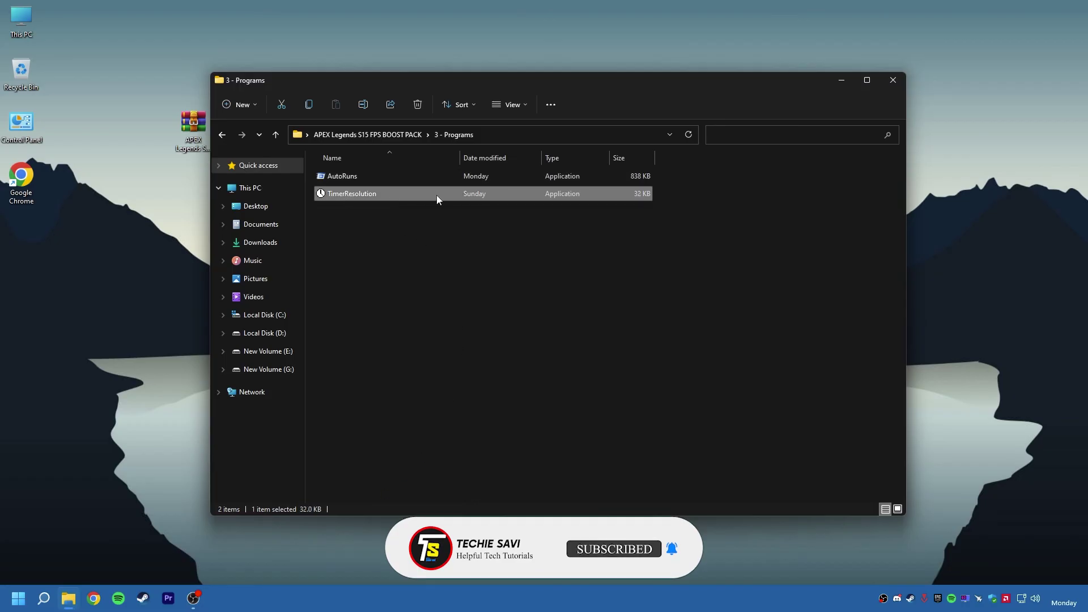
double_click(368, 191)
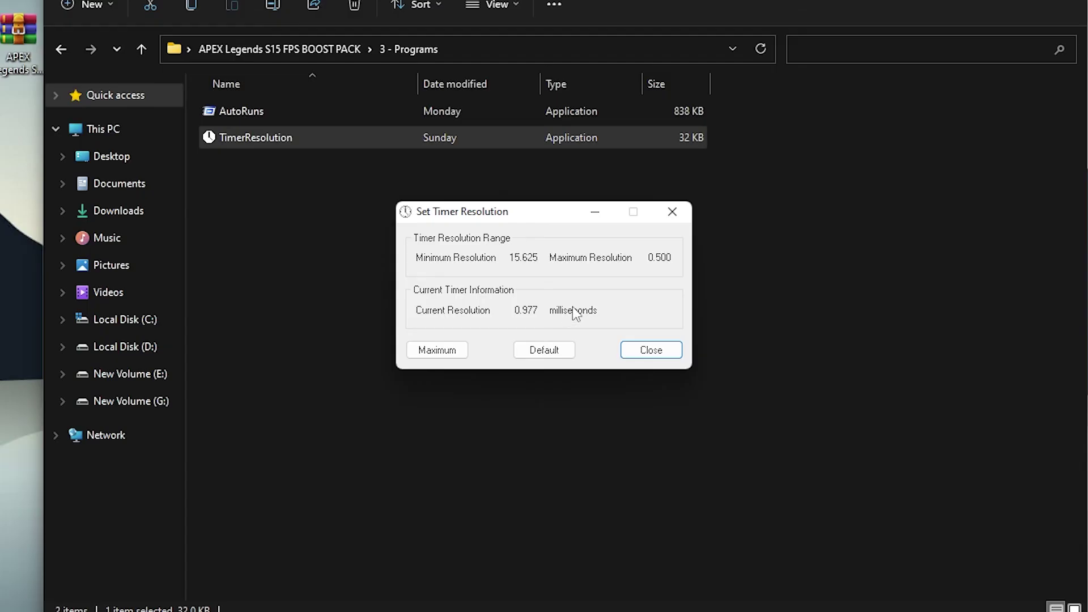
double_click(520, 314)
click(453, 352)
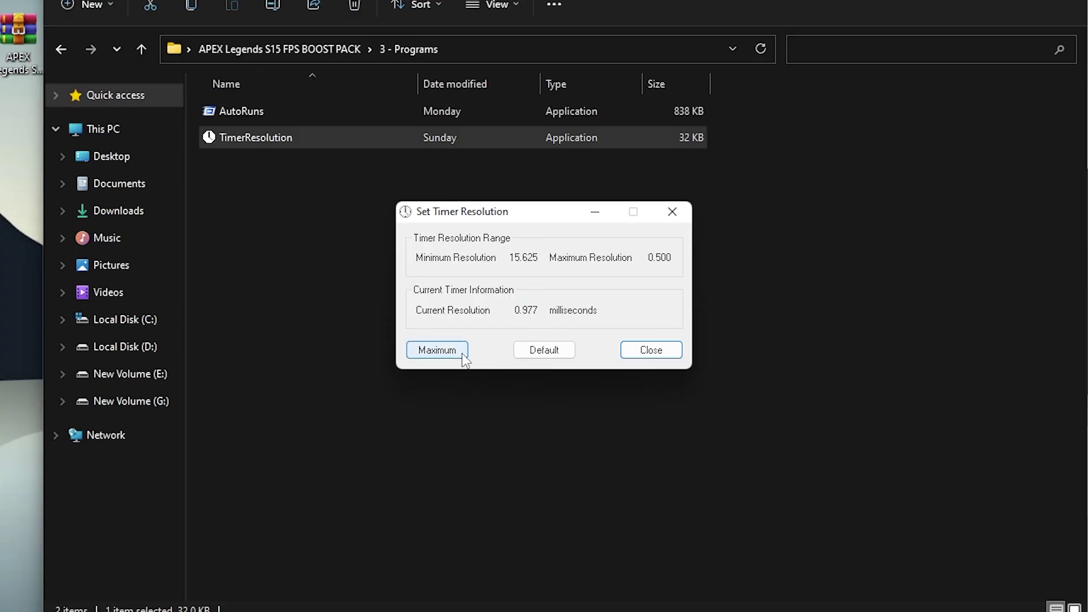
double_click(525, 311)
click(533, 312)
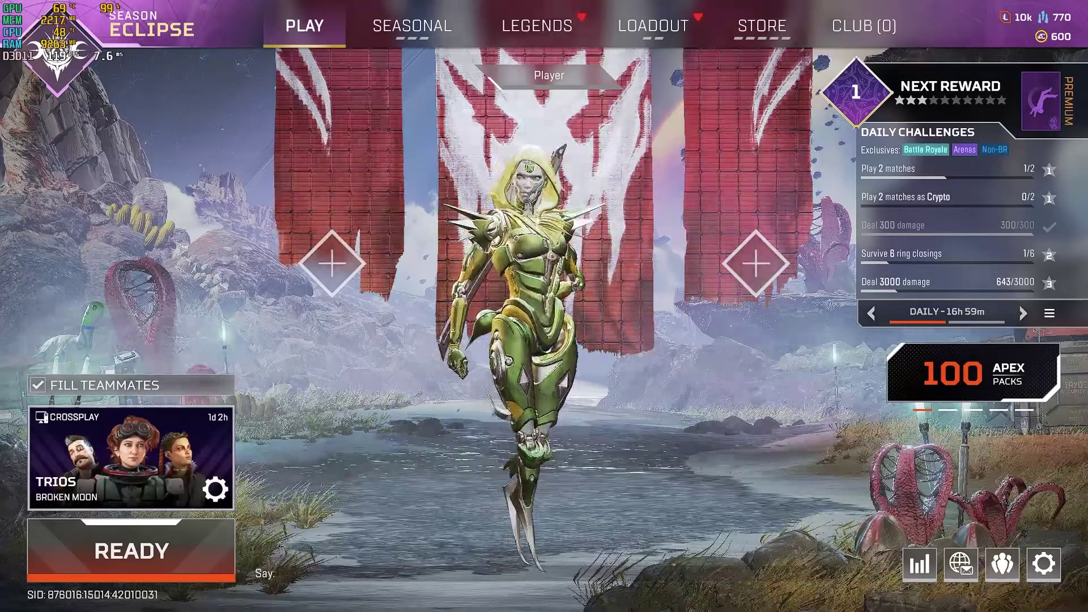
- In the Apex Legends video settings, set the display mode to Full Screen and the field of view to 100
key(Escape)
click(555, 319)
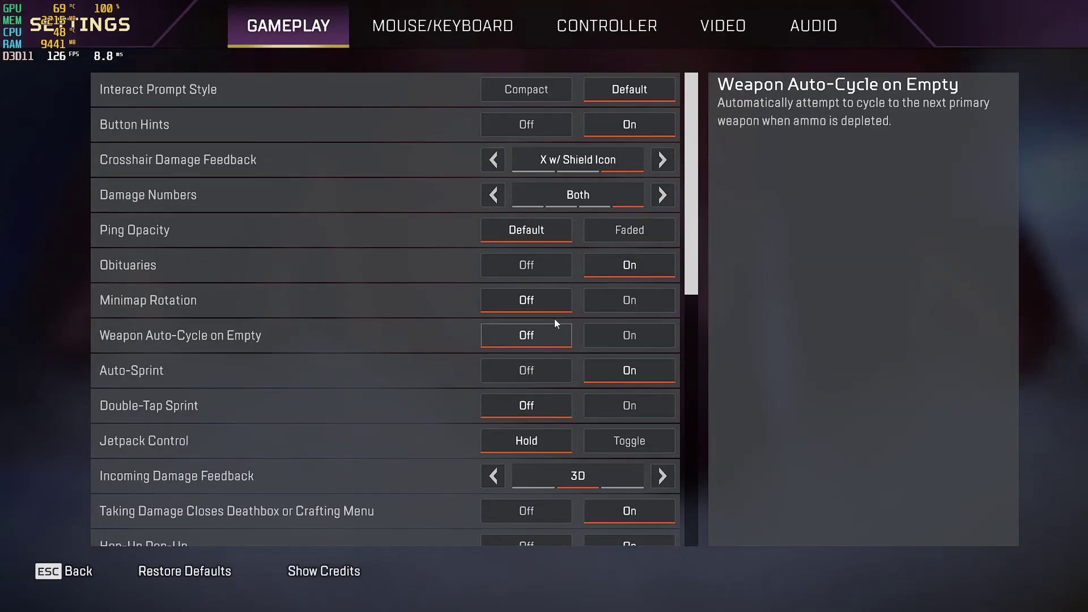
click(724, 25)
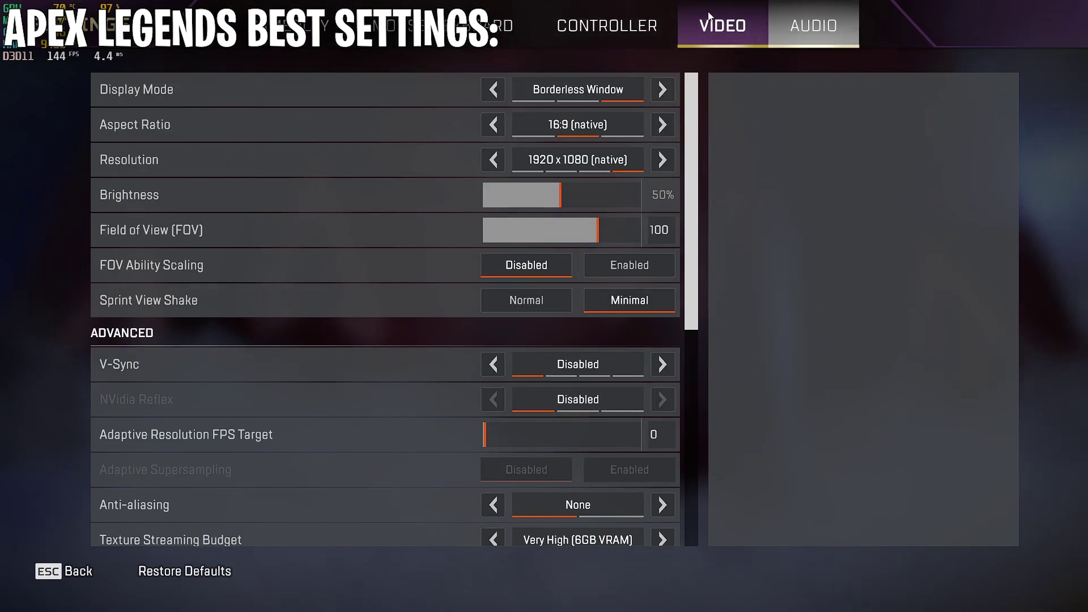
click(663, 90)
click(663, 90)
click(490, 90)
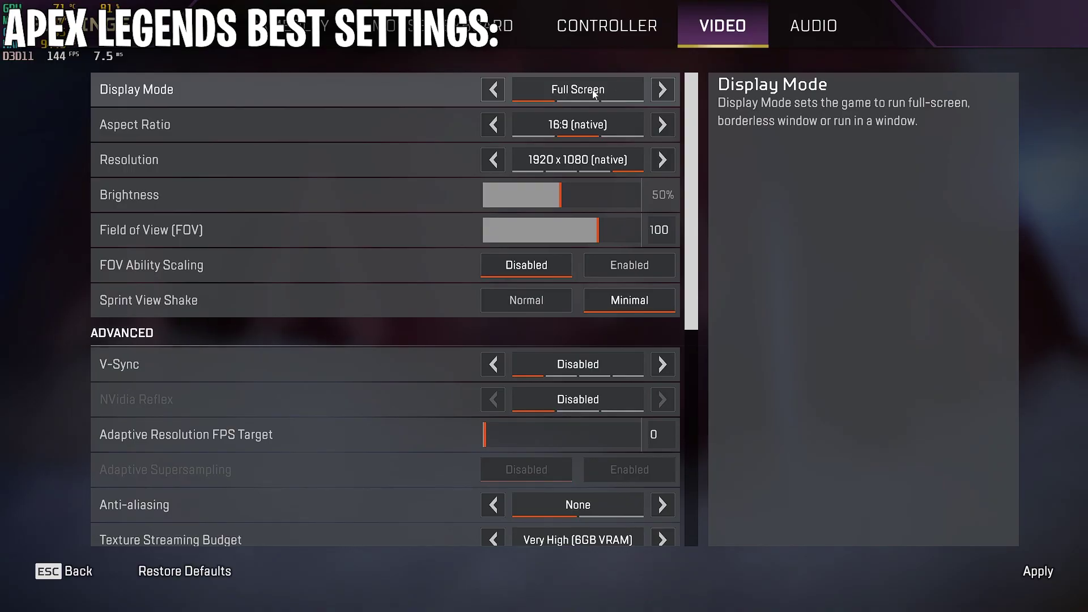
click(587, 238)
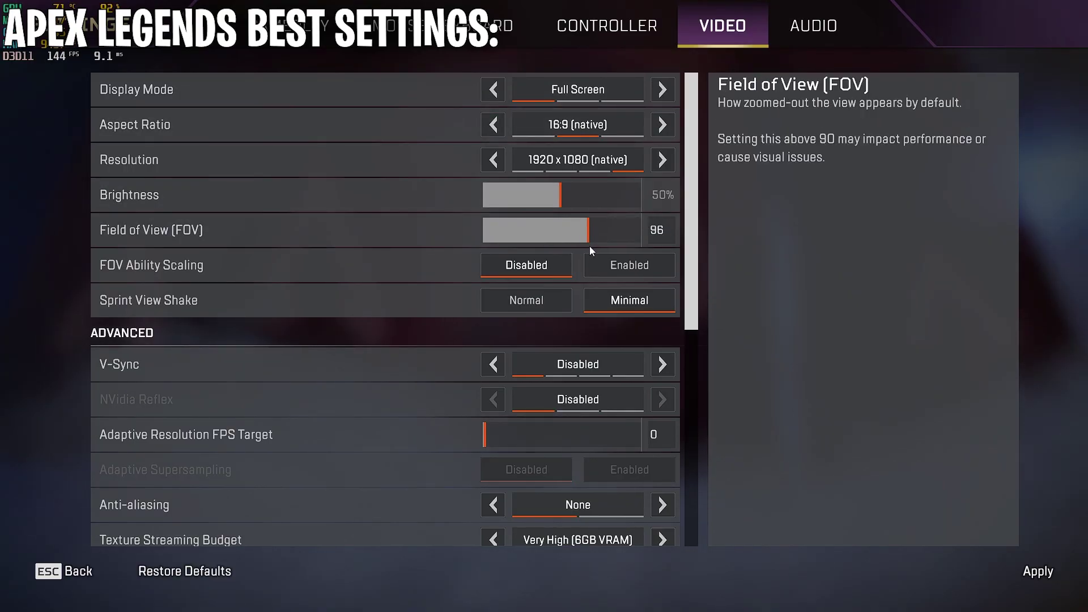
drag(583, 244, 600, 244)
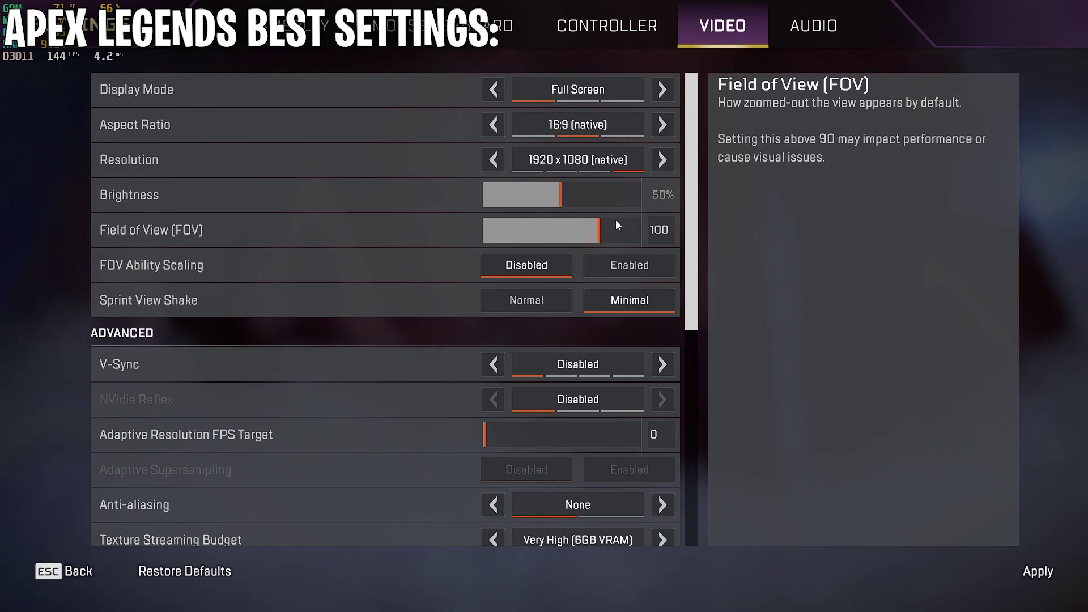
- Set V-Sync to Disabled and the Texture Streaming Budget to High (4GB VRAM)
scroll(688, 276, down, 1)
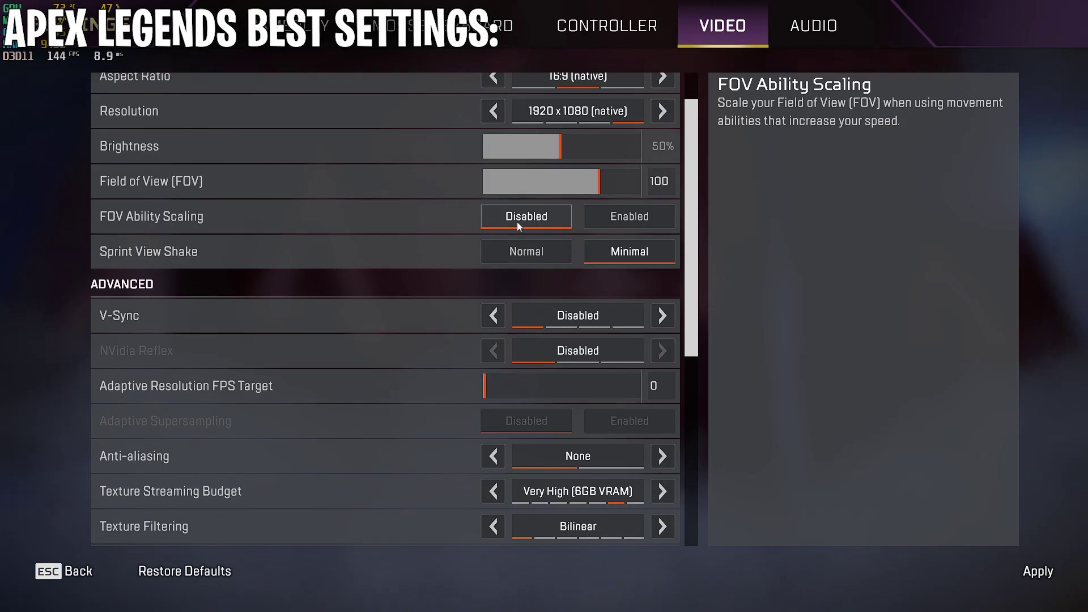
scroll(697, 318, down, 1)
click(663, 258)
click(663, 258)
click(663, 258)
click(492, 253)
click(491, 253)
click(490, 253)
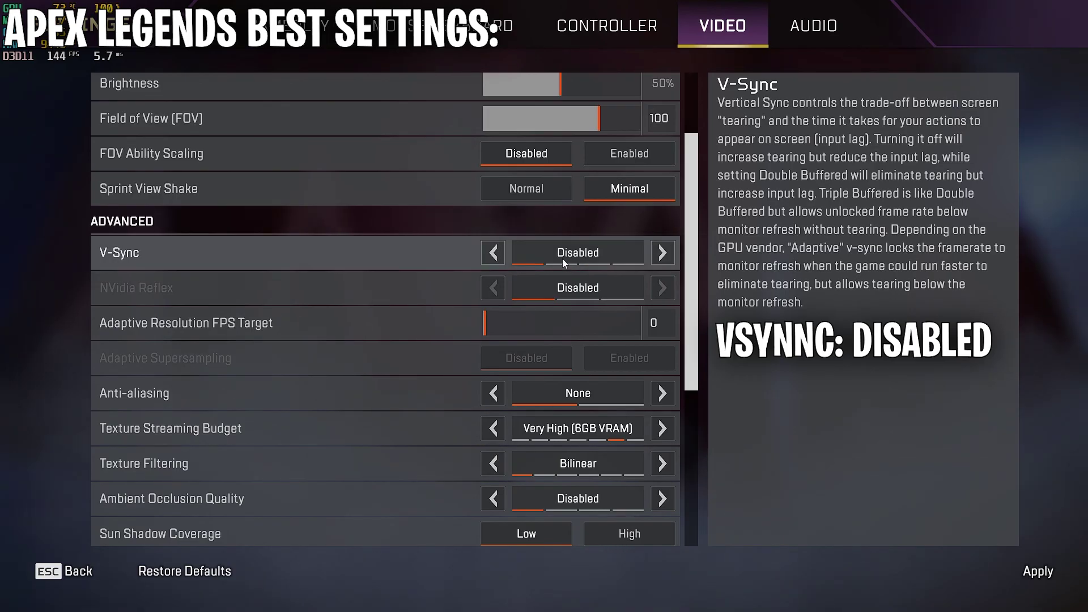
scroll(689, 367, down, 1)
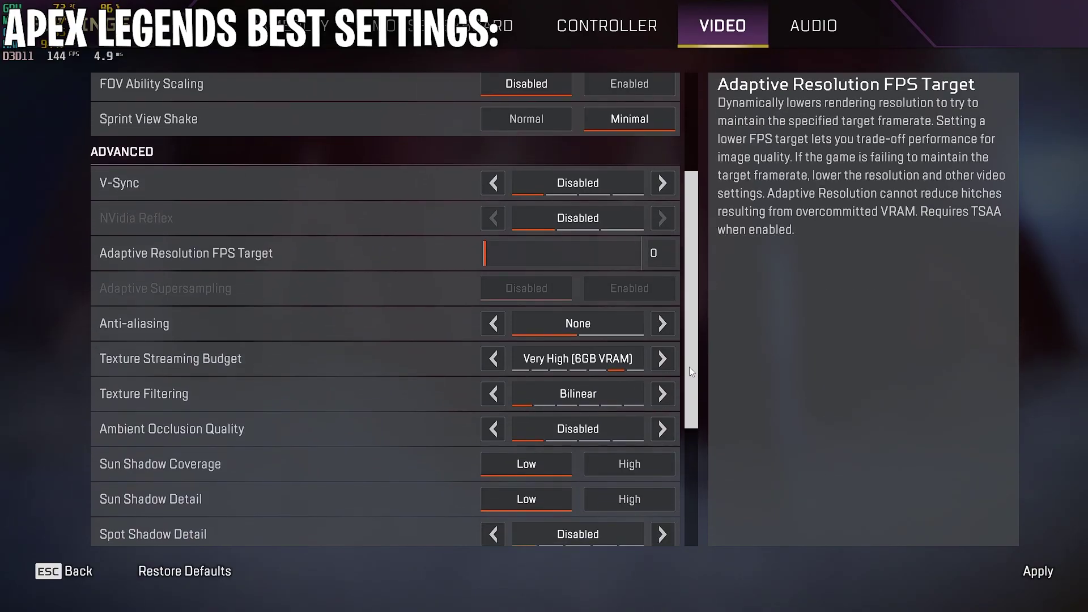
click(502, 360)
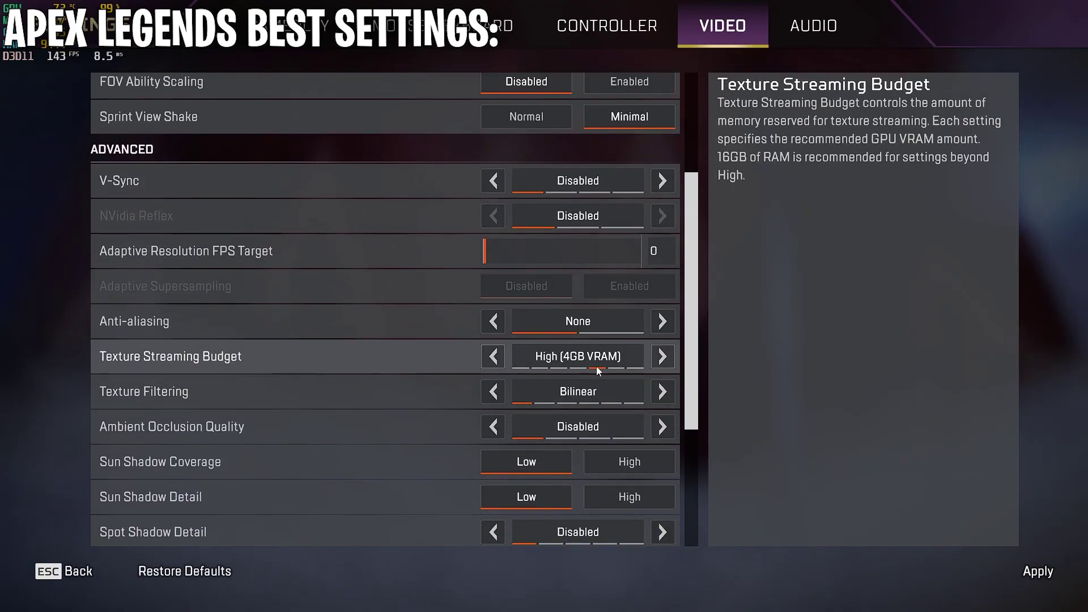
scroll(695, 439, down, 3)
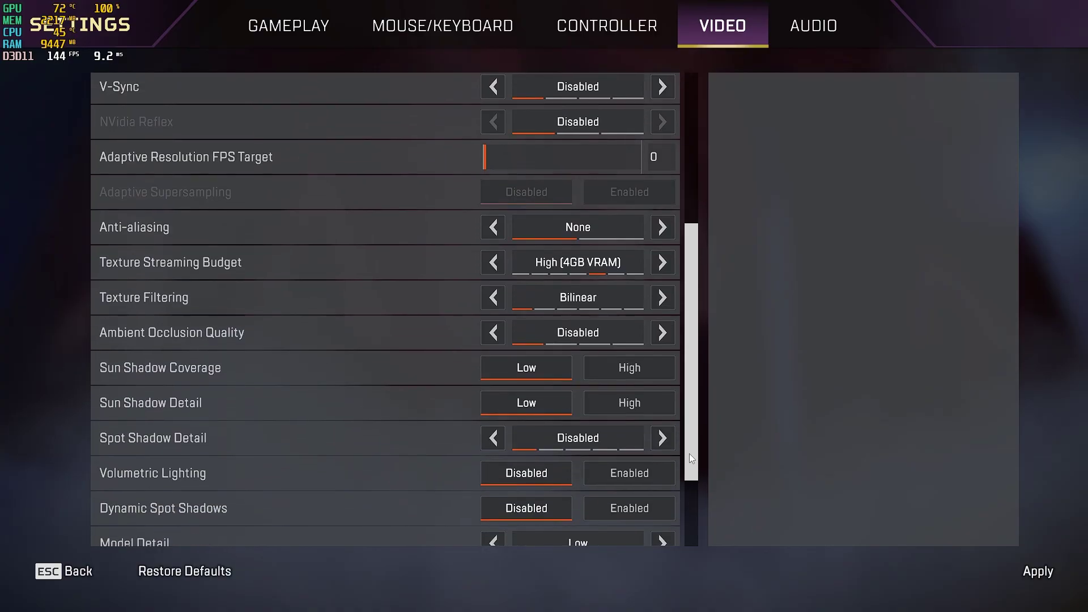
- Set Ambient Occlusion Quality, Spot Shadow Detail and Impact Marks to Disabled
click(494, 337)
click(497, 337)
click(500, 336)
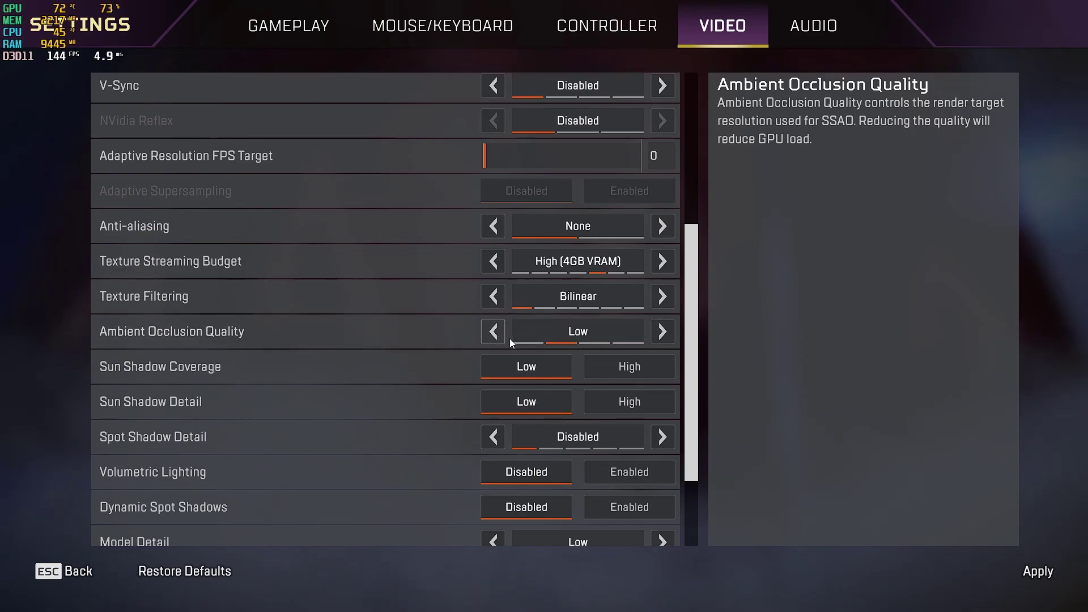
click(520, 342)
scroll(689, 418, down, 4)
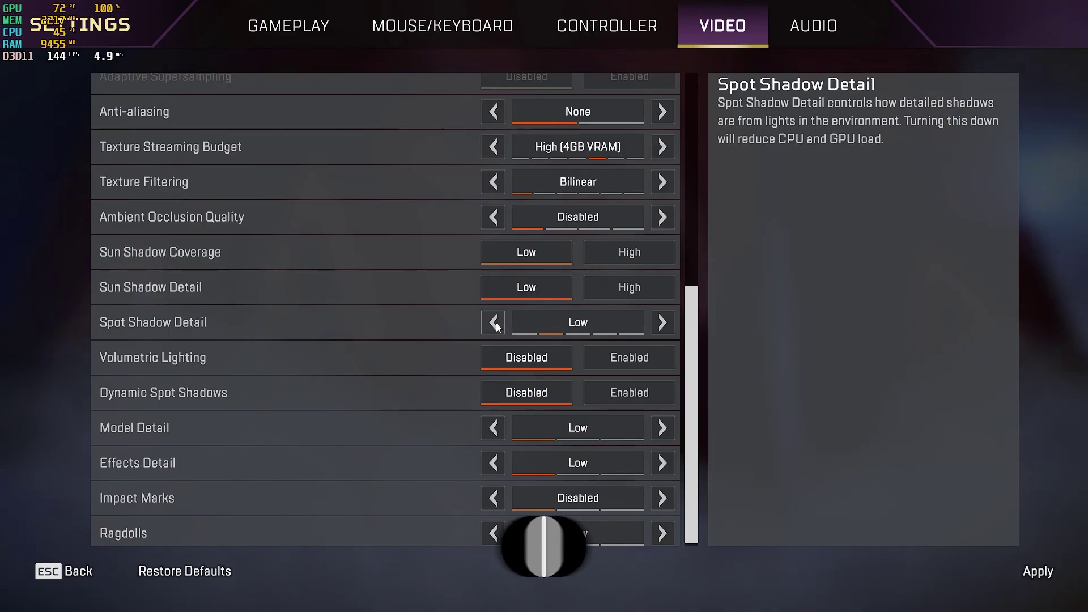
click(494, 323)
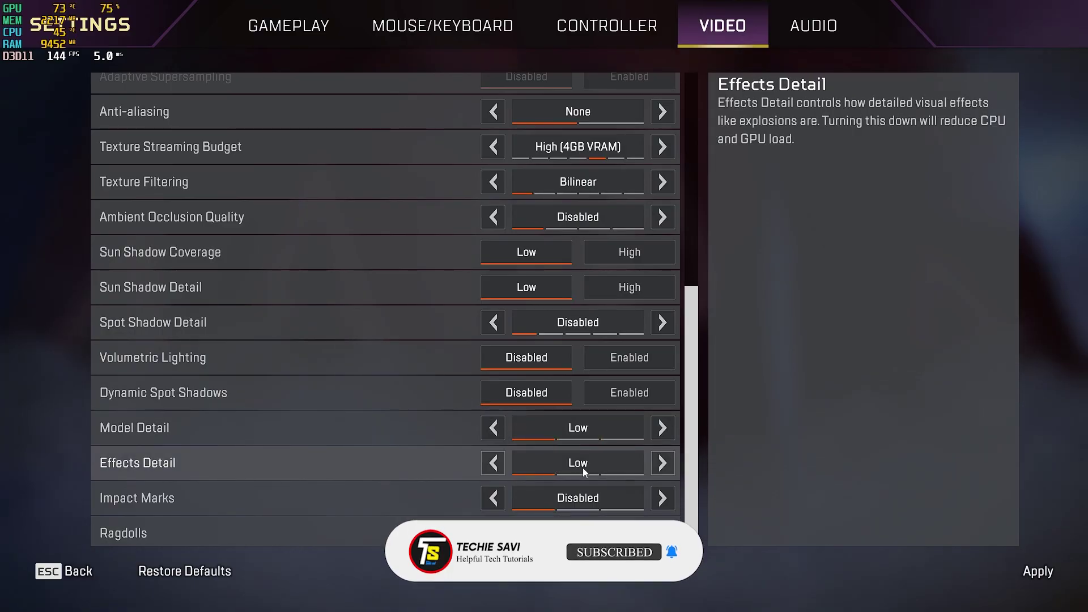
click(491, 498)
click(490, 498)
click(501, 526)
click(517, 529)
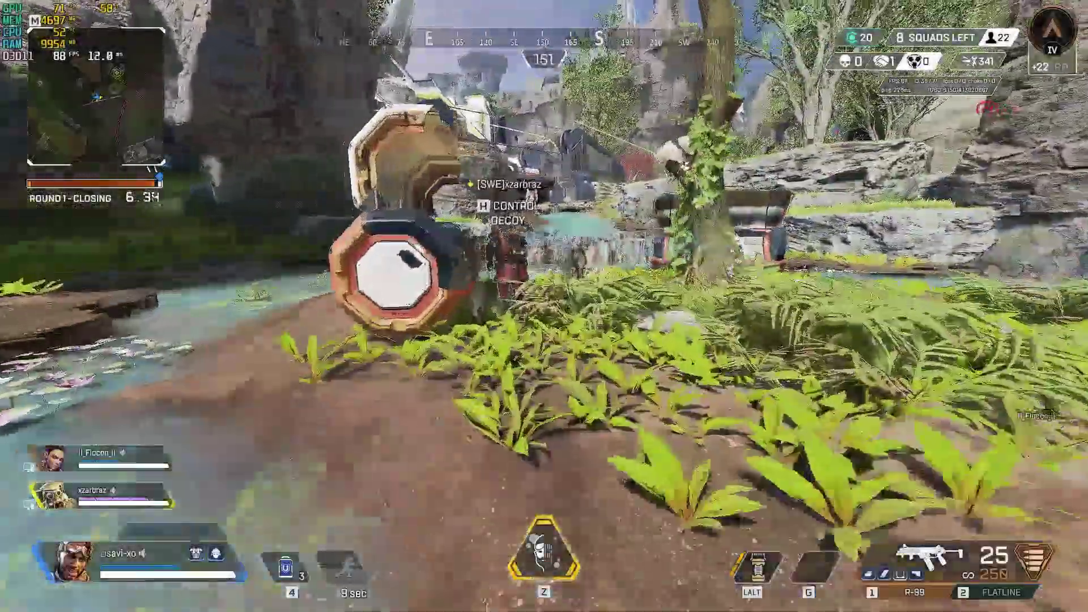
key(w)
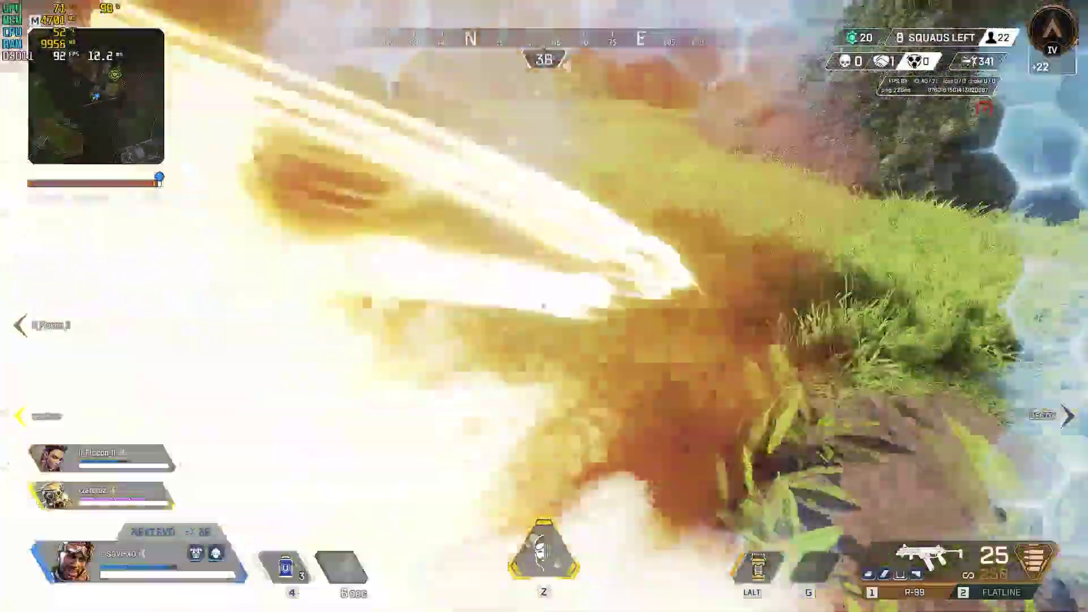
key(z)
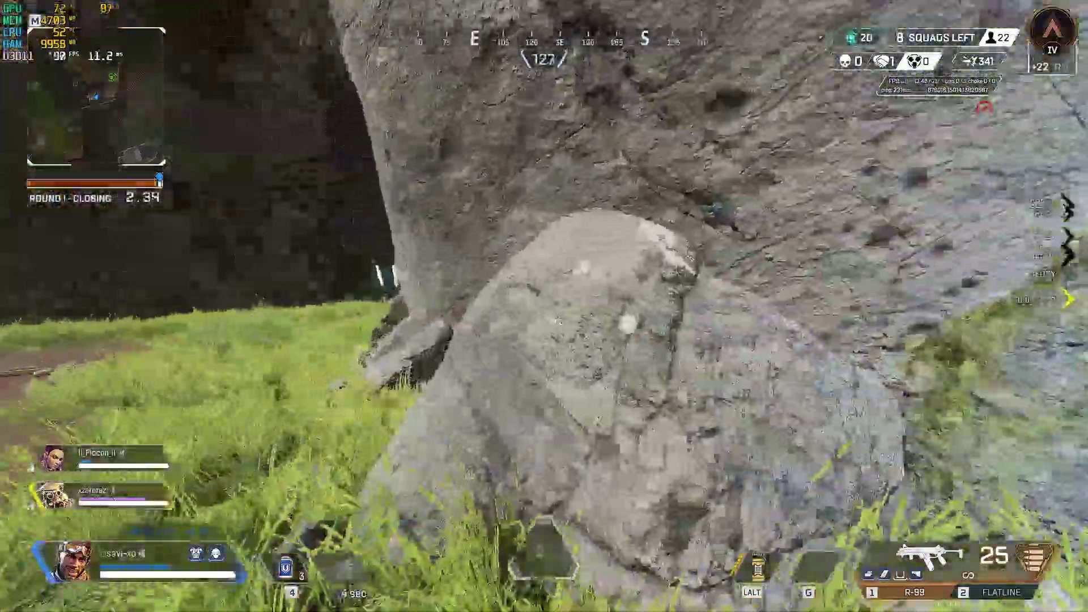
key(4)
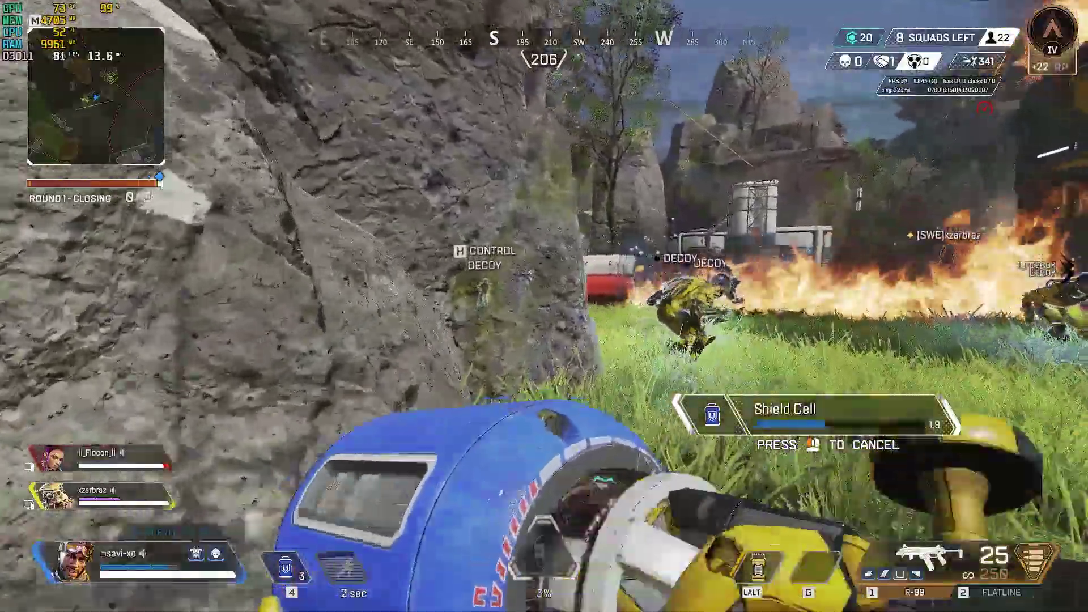
key(w)
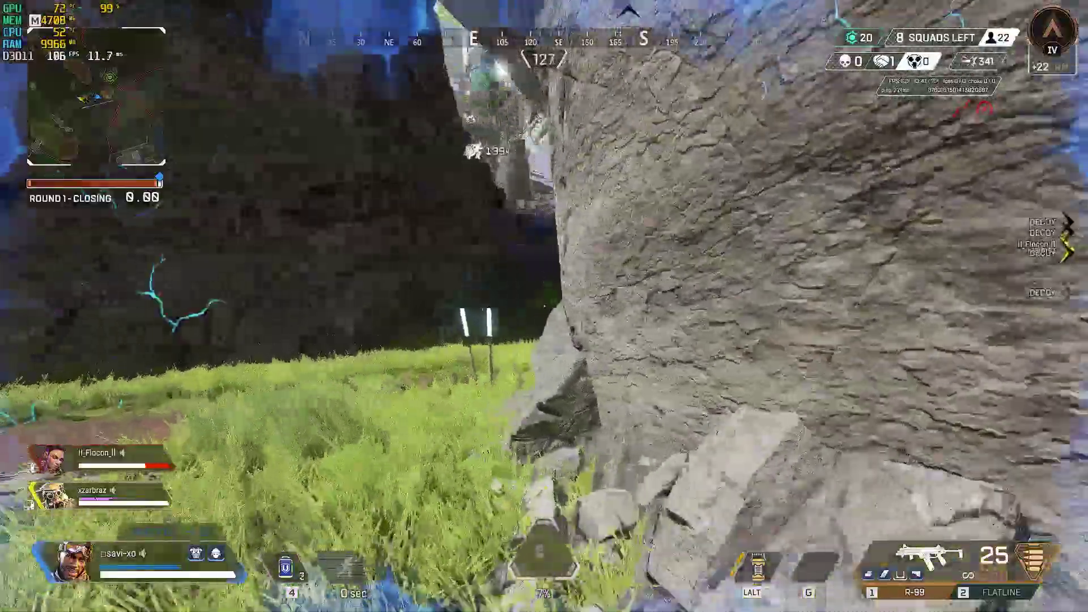
key(w)
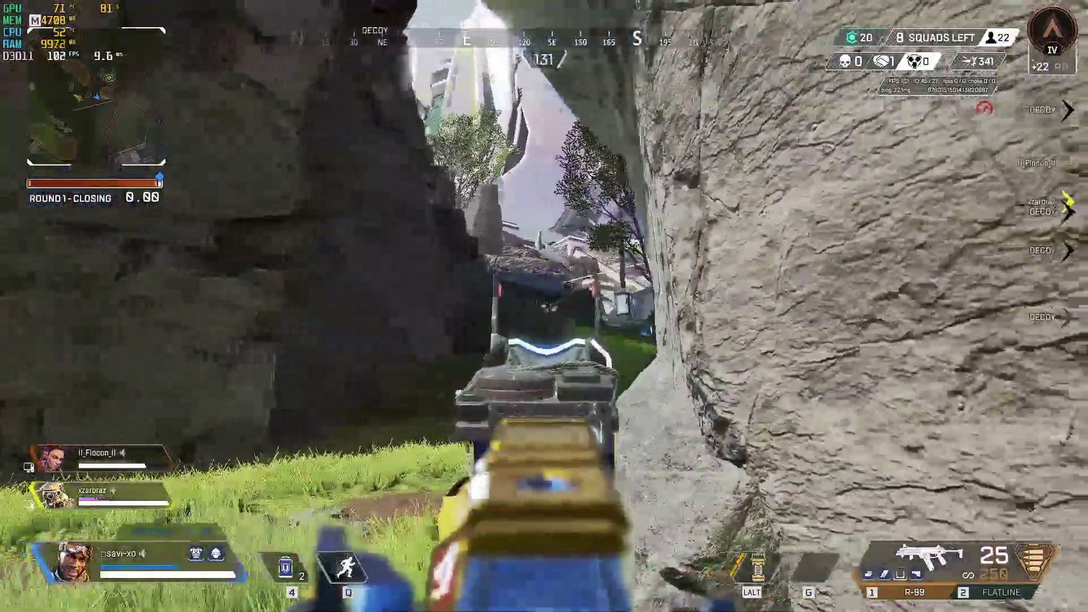
click(544, 307)
click(544, 306)
key(r)
key(w)
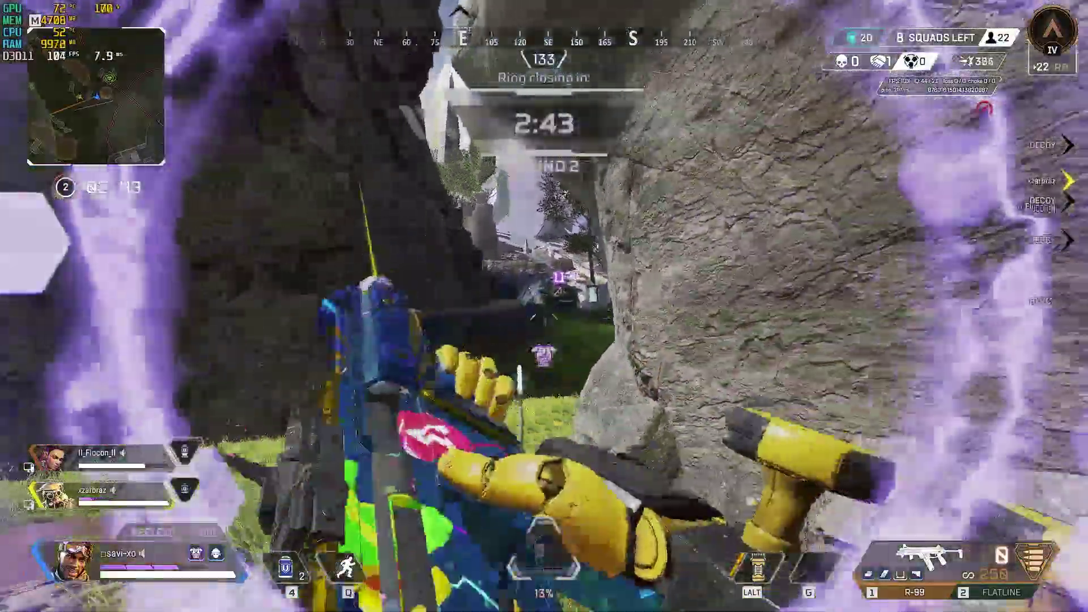
key(4)
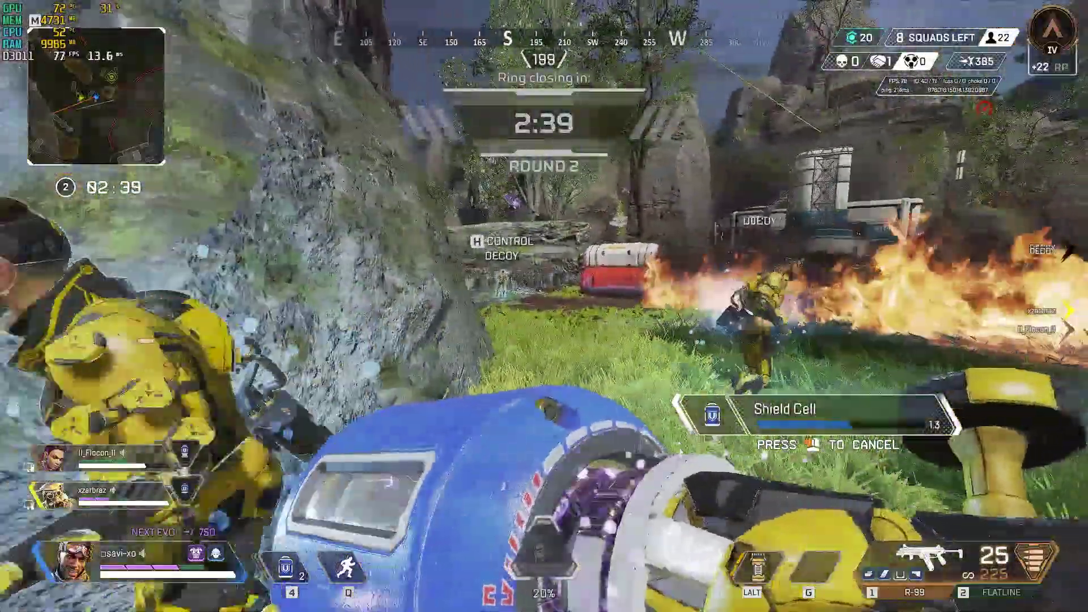
key(q)
key(2)
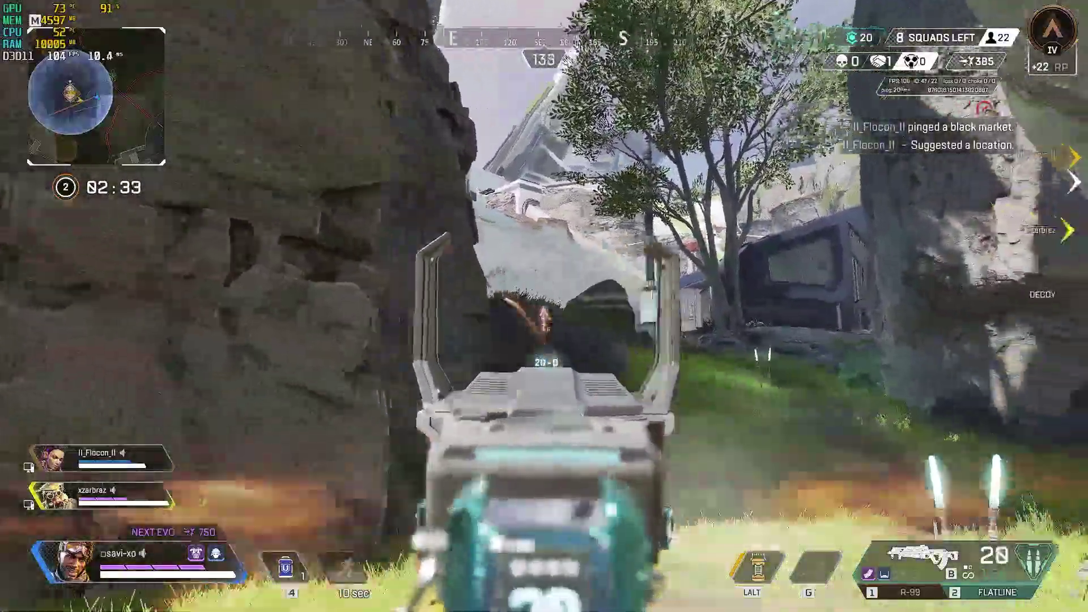
key(r)
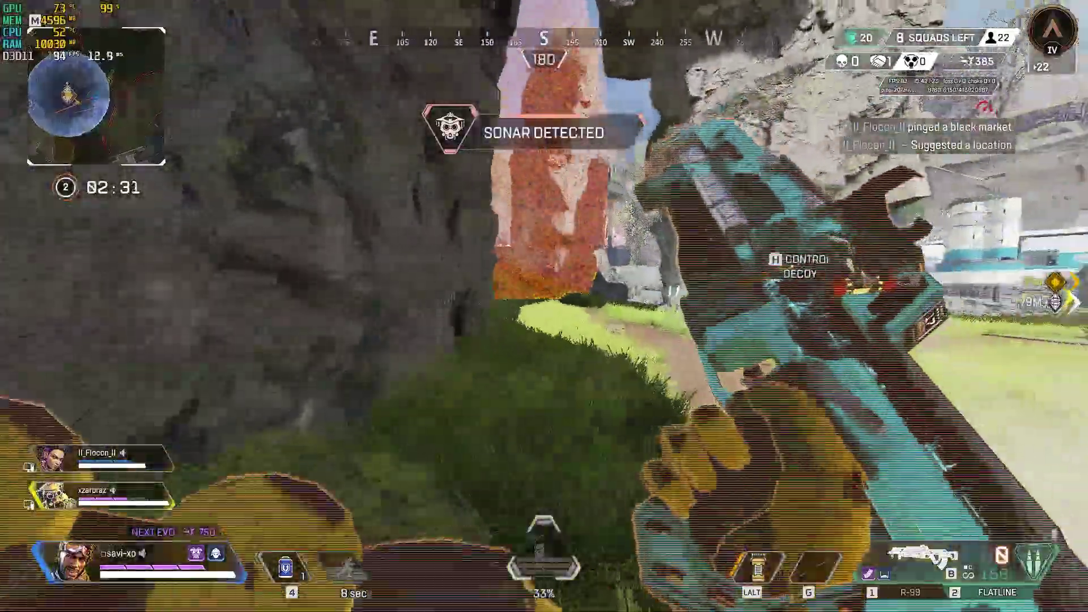
key(n)
key(e)
key(e)
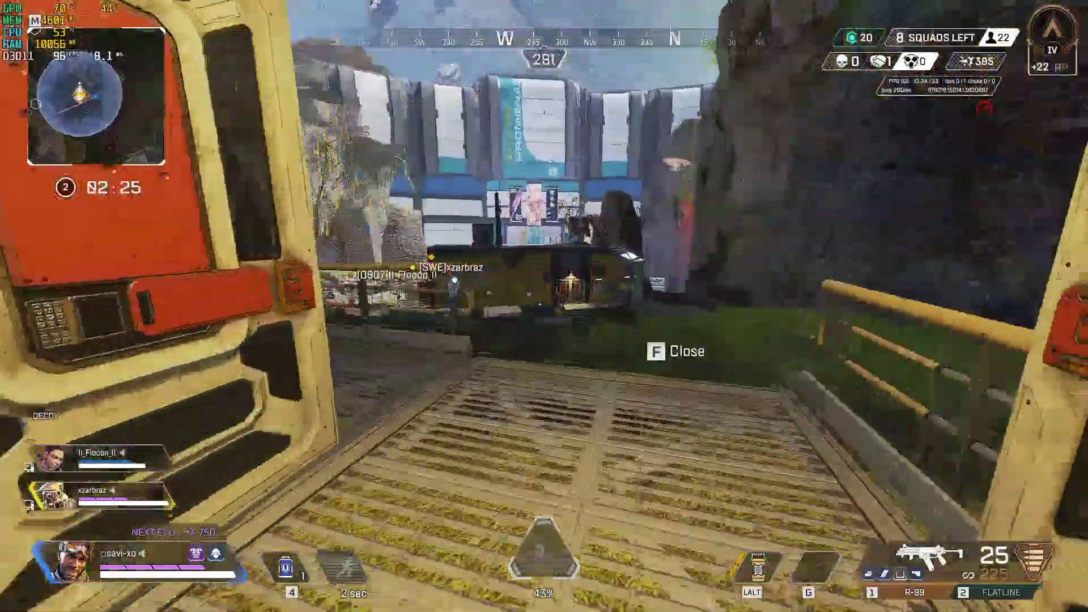